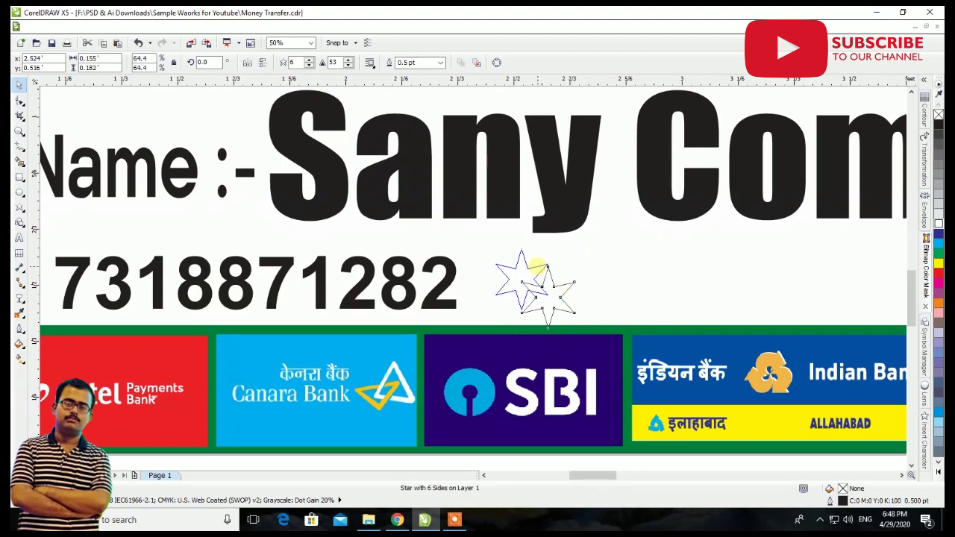
Colour the fill and outline of the six-pointed star beside the CSP ID red.
{"action": "left_click", "coordinate": [938, 273]}
{"action": "right_click", "coordinate": [939, 273]}
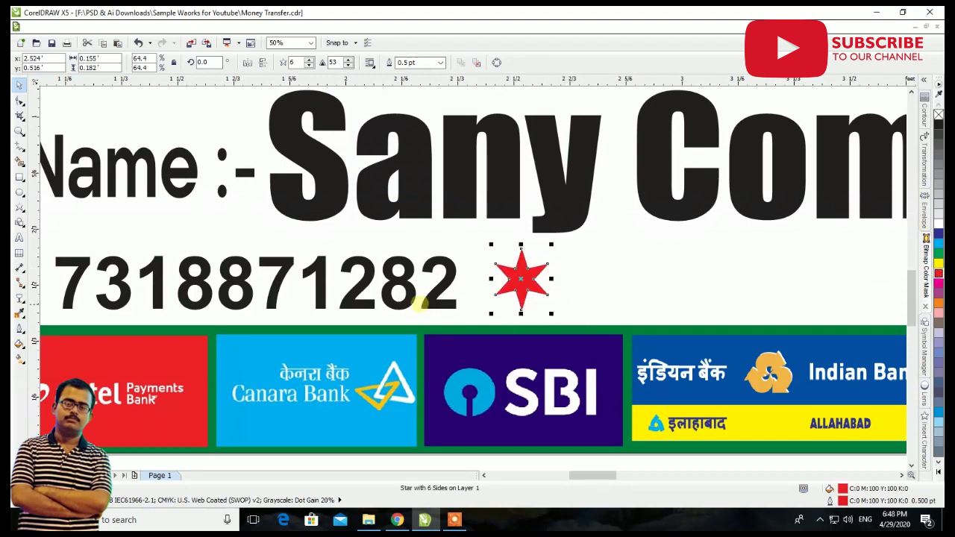
Move the mobile number text to just below the banner and set its font to Arial Black.
{"action": "scroll", "coordinate": [422, 304], "scroll_direction": "down", "scroll_amount": 3}
{"action": "left_click", "coordinate": [682, 420]}
{"action": "left_click_drag", "start_coordinate": [685, 418], "coordinate": [323, 347]}
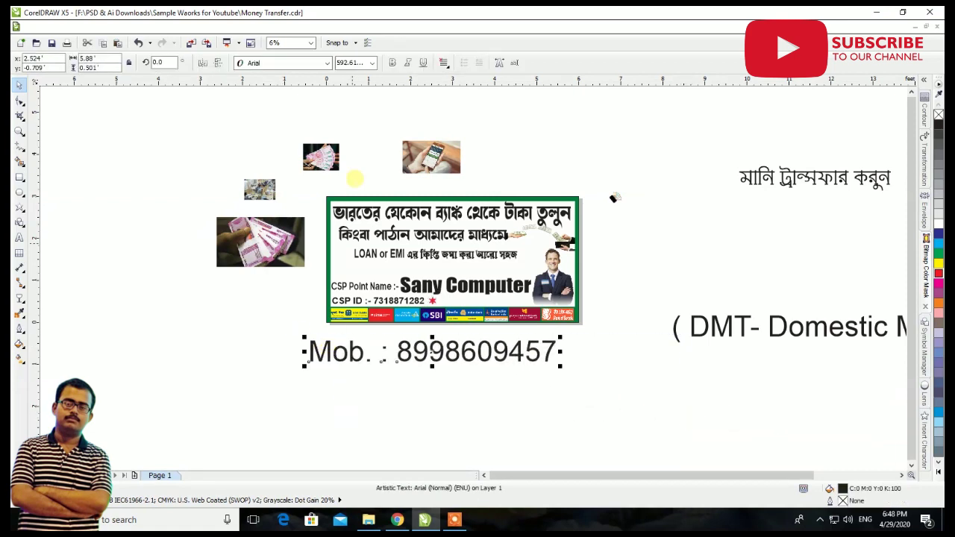
{"action": "left_click", "coordinate": [326, 63]}
{"action": "left_click", "coordinate": [309, 145]}
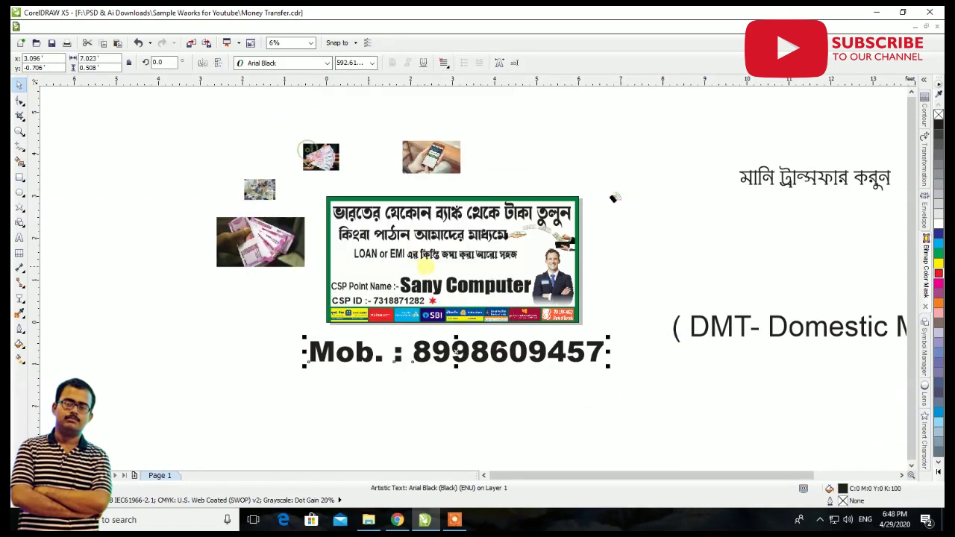
Shrink the mobile number text to about 2.083 feet wide and place it beneath Sany Computer, to the right of the star.
{"action": "left_click_drag", "start_coordinate": [607, 338], "coordinate": [569, 345]}
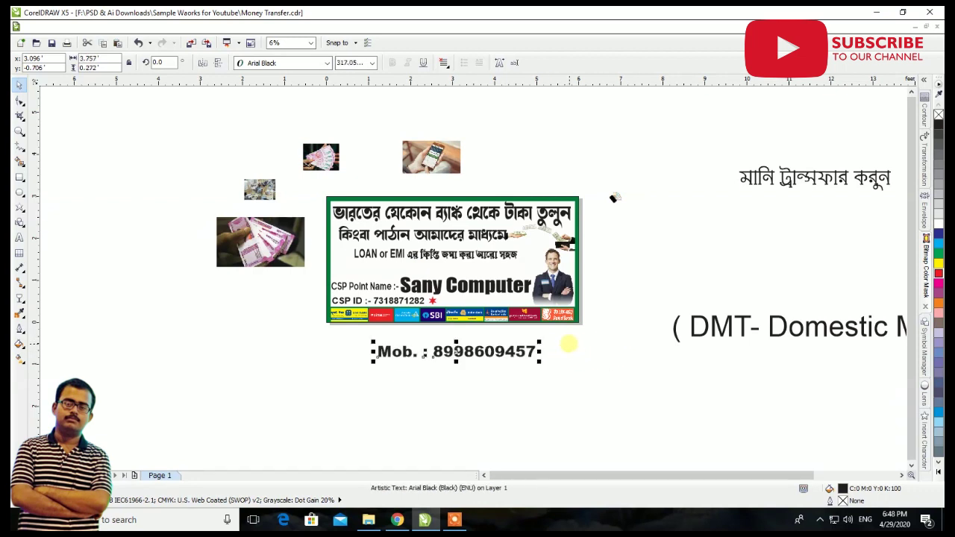
{"action": "left_click_drag", "start_coordinate": [471, 359], "coordinate": [526, 312]}
{"action": "scroll", "coordinate": [511, 305], "scroll_direction": "up", "scroll_amount": 3}
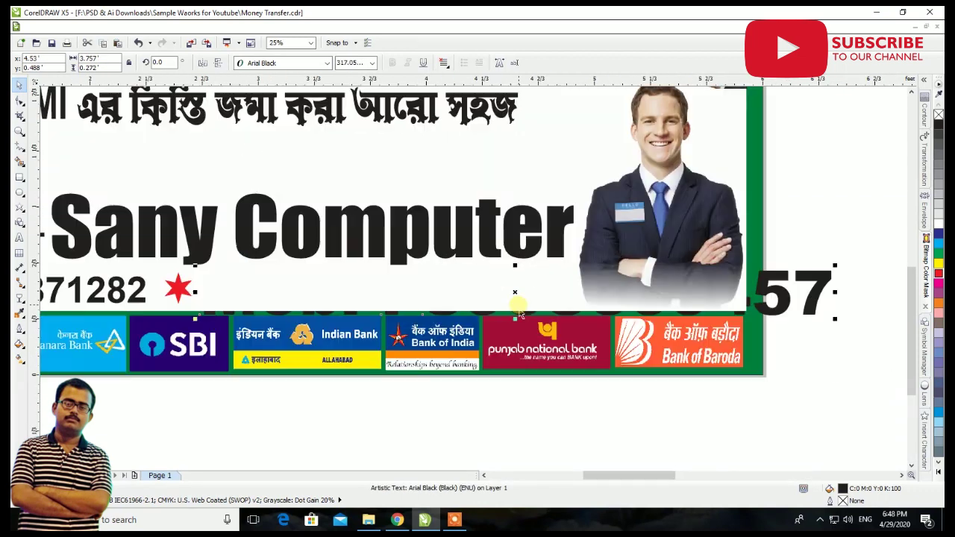
{"action": "left_click_drag", "start_coordinate": [826, 263], "coordinate": [556, 287]}
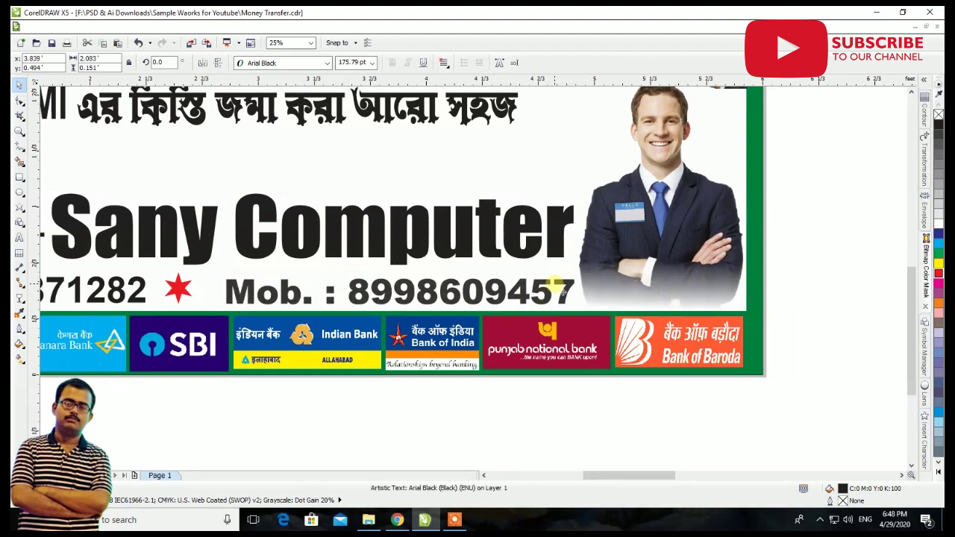
{"action": "scroll", "coordinate": [556, 287], "scroll_direction": "down", "scroll_amount": 1}
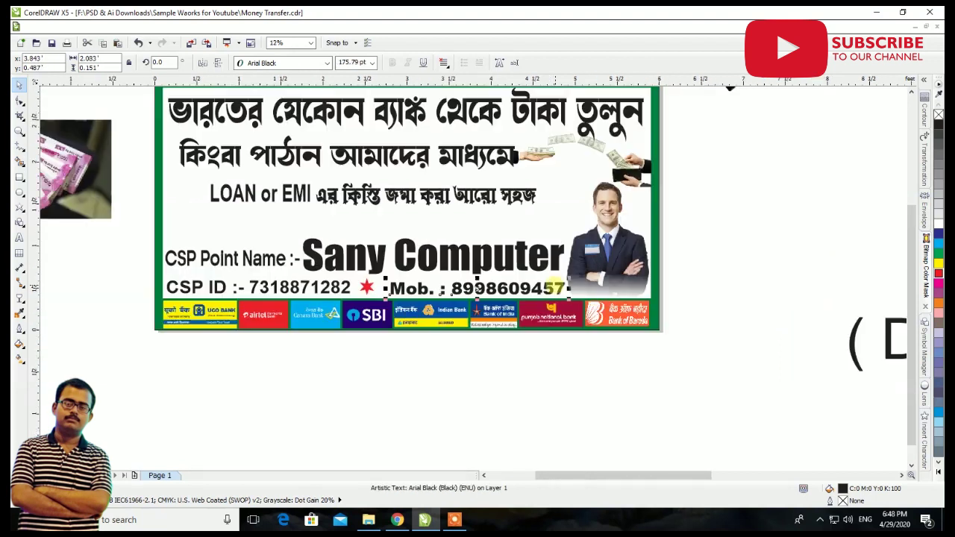
Shift the CSP ID line slightly right and place the star midway before the mobile number, enlarging it to about 0.177 by 0.208 feet.
{"action": "scroll", "coordinate": [292, 277], "scroll_direction": "up", "scroll_amount": 2}
{"action": "left_click_drag", "start_coordinate": [453, 317], "coordinate": [476, 318]}
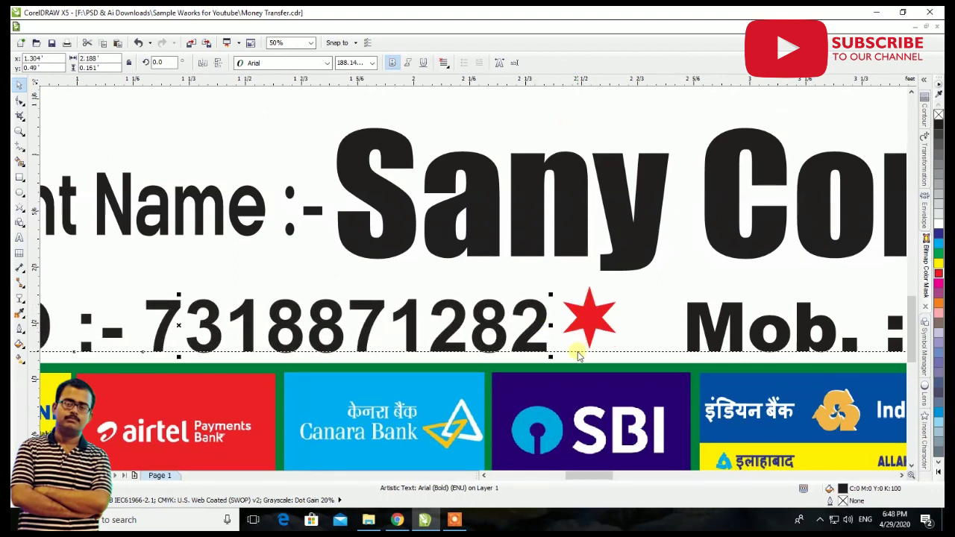
{"action": "left_click", "coordinate": [586, 319]}
{"action": "left_click_drag", "start_coordinate": [586, 320], "coordinate": [618, 323]}
{"action": "left_click_drag", "start_coordinate": [634, 293], "coordinate": [651, 273]}
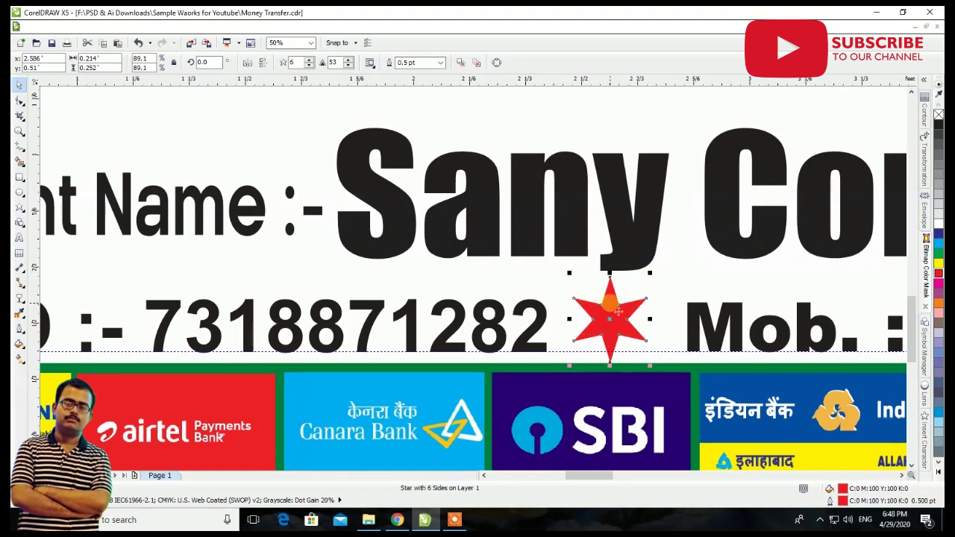
{"action": "left_click_drag", "start_coordinate": [645, 277], "coordinate": [633, 291]}
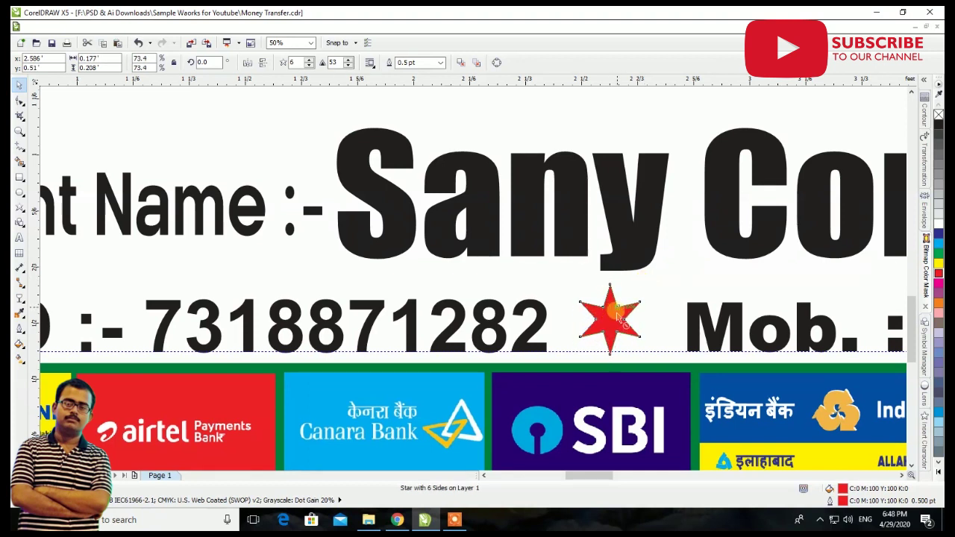
Examine how the CSP ID line, star and mobile number line up along the guideline and within the whole banner.
{"action": "scroll", "coordinate": [616, 320], "scroll_direction": "down", "scroll_amount": 5}
{"action": "left_click", "coordinate": [680, 379]}
{"action": "scroll", "coordinate": [634, 291], "scroll_direction": "up", "scroll_amount": 4}
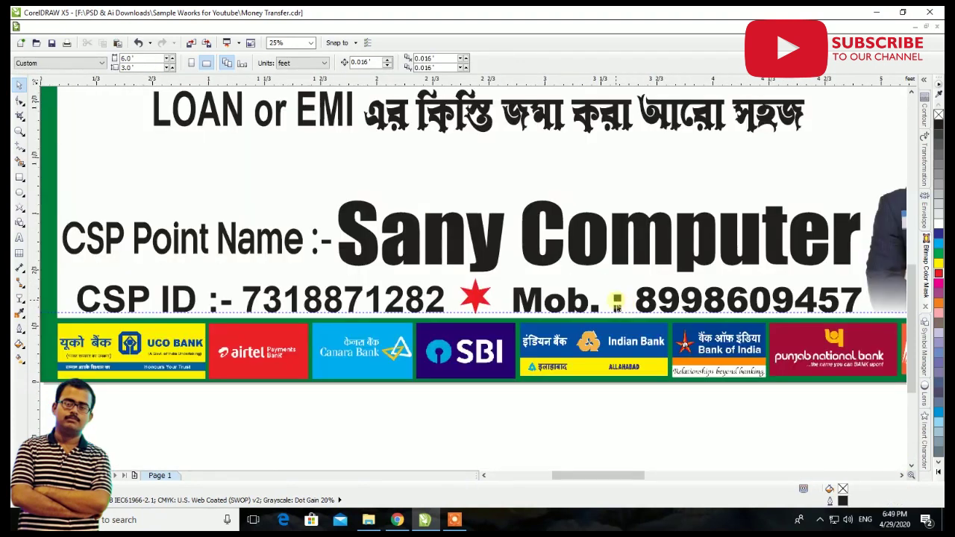
{"action": "left_click", "coordinate": [616, 306]}
{"action": "left_click", "coordinate": [399, 293], "text": "shift"}
{"action": "scroll", "coordinate": [473, 278], "scroll_direction": "up", "scroll_amount": 3}
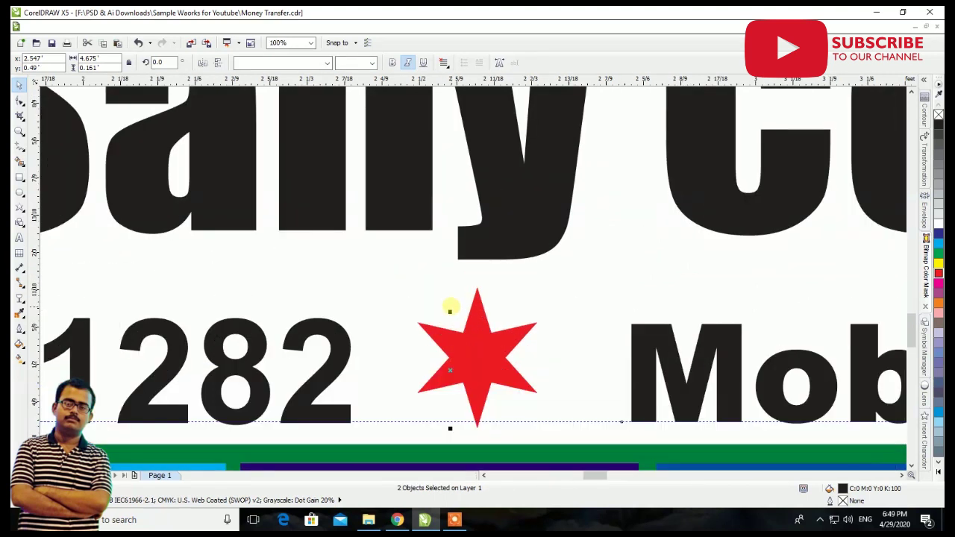
{"action": "scroll", "coordinate": [450, 308], "scroll_direction": "down", "scroll_amount": 6}
{"action": "left_click", "coordinate": [631, 199]}
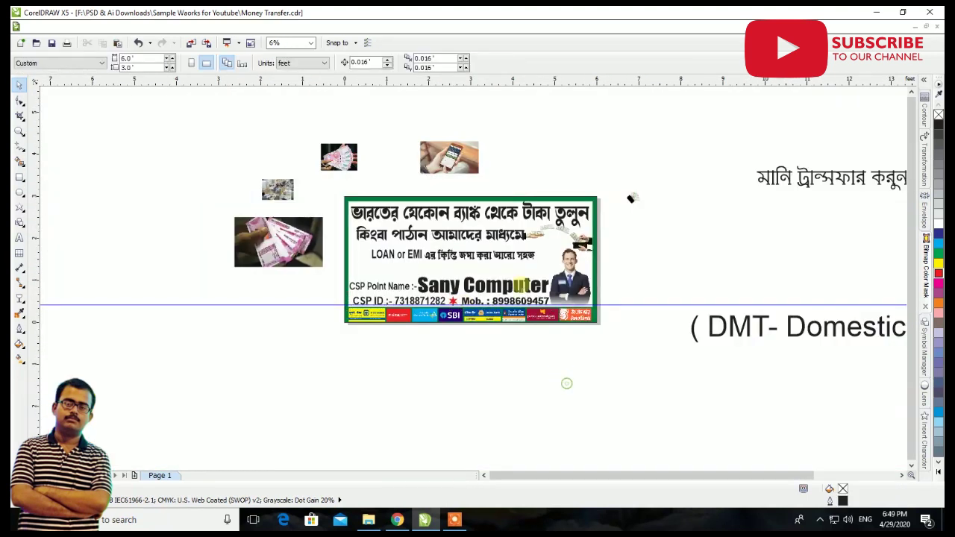
{"action": "scroll", "coordinate": [467, 197], "scroll_direction": "up", "scroll_amount": 2}
{"action": "scroll", "coordinate": [379, 196], "scroll_direction": "down", "scroll_amount": 2}
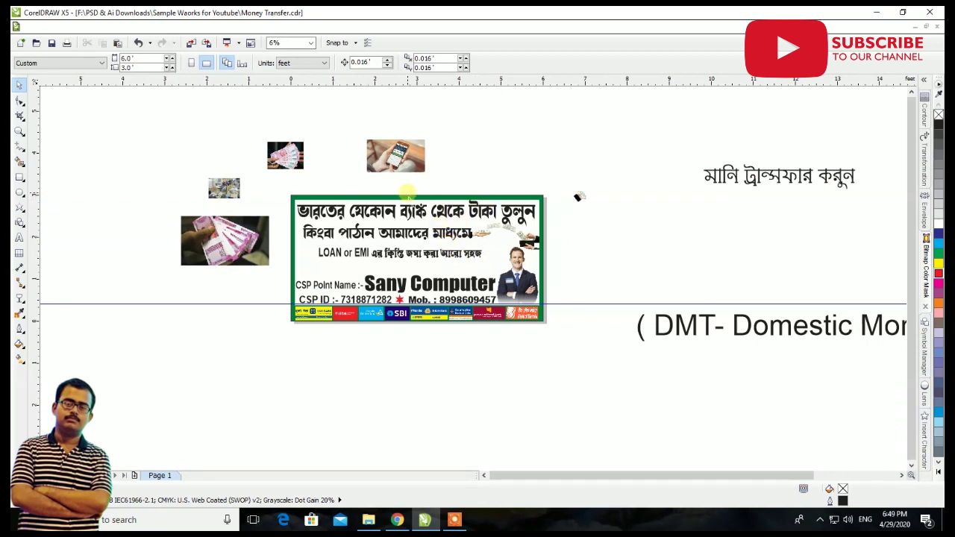
Draw a square about 1.174 feet wide near the banner's upper-left corner and rotate it to about 317.1 degrees to form a diamond.
{"action": "scroll", "coordinate": [320, 177], "scroll_direction": "up", "scroll_amount": 2}
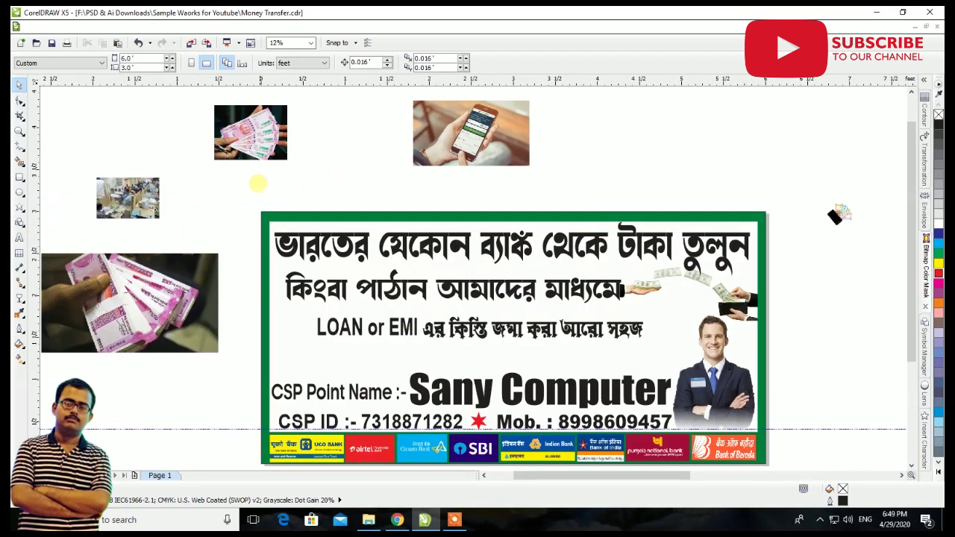
{"action": "left_click", "coordinate": [19, 177]}
{"action": "left_click_drag", "start_coordinate": [170, 176], "coordinate": [267, 275]}
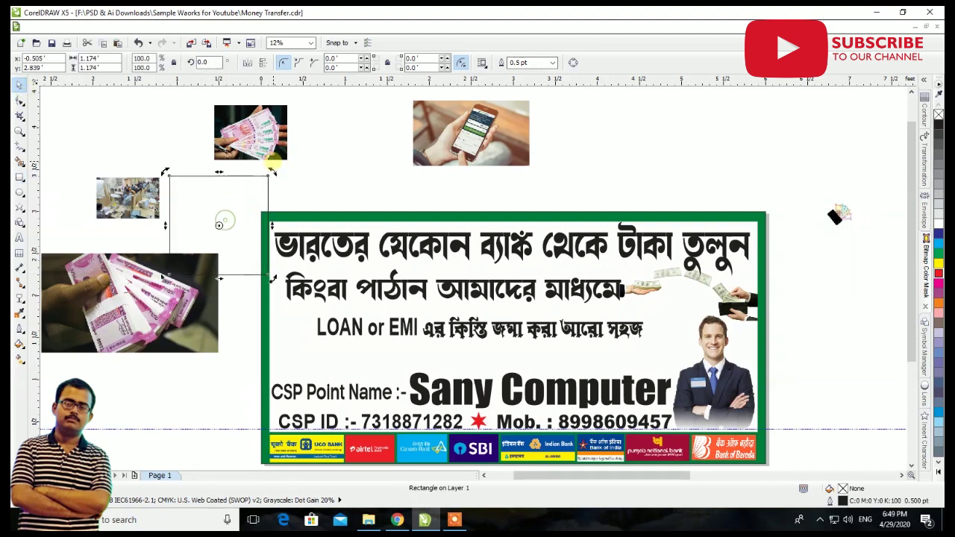
{"action": "left_click_drag", "start_coordinate": [273, 171], "coordinate": [307, 218]}
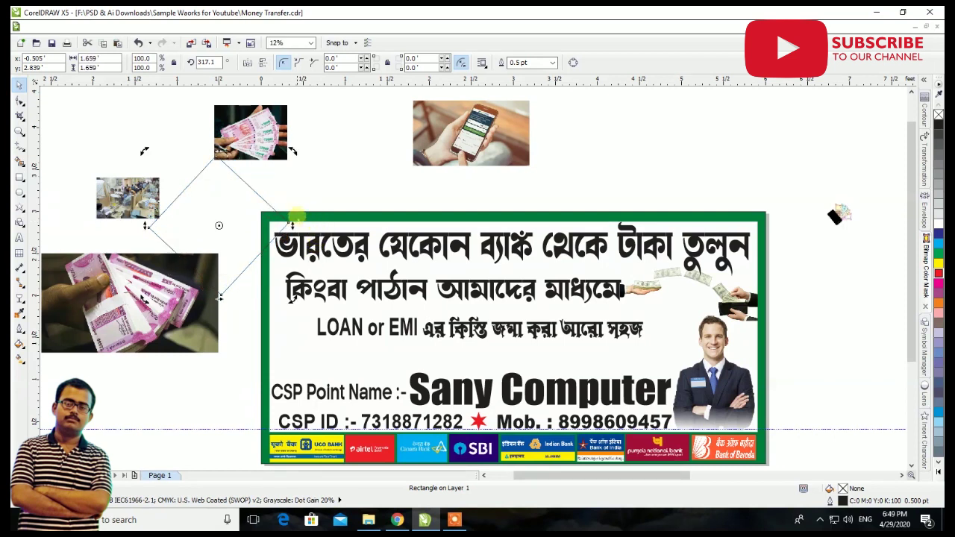
Round the diamond's corners to a radius of about 0.292 feet and scale the shape down to about 1.021 feet.
{"action": "left_click", "coordinate": [20, 99]}
{"action": "left_click_drag", "start_coordinate": [218, 155], "coordinate": [246, 159]}
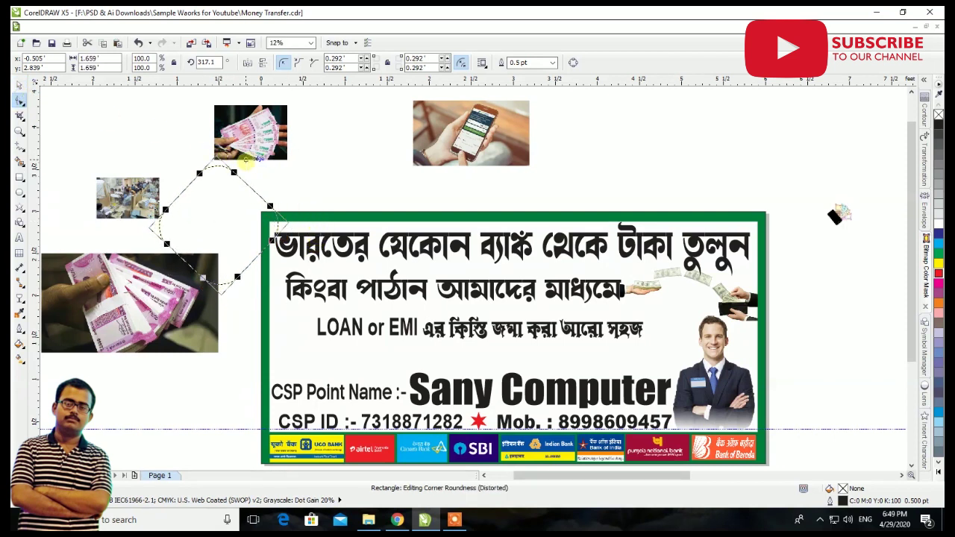
{"action": "left_click", "coordinate": [21, 85]}
{"action": "left_click_drag", "start_coordinate": [282, 161], "coordinate": [265, 178]}
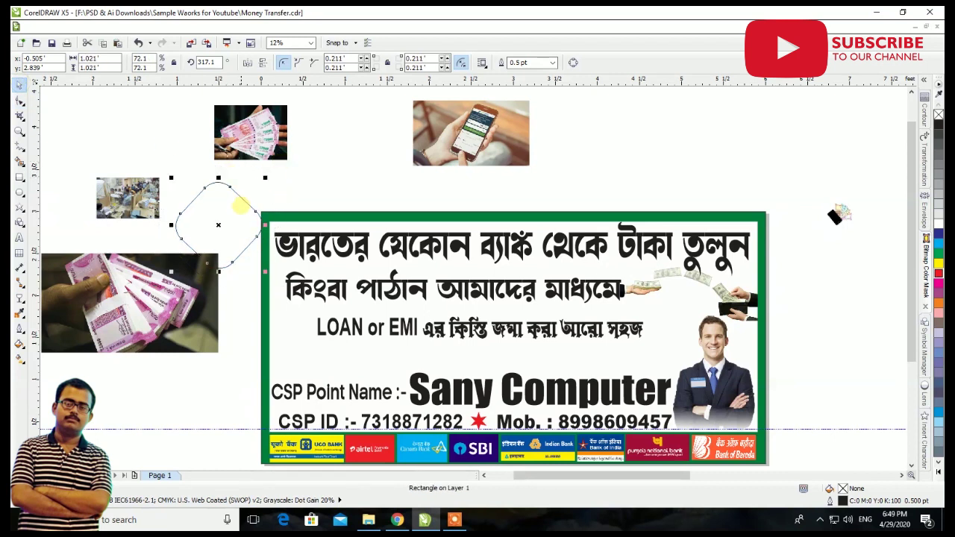
Move the rounded diamond above the bank-office photo and place the large cash photo inside it with PowerClip.
{"action": "left_click_drag", "start_coordinate": [171, 151], "coordinate": [163, 117]}
{"action": "scroll", "coordinate": [217, 195], "scroll_direction": "down", "scroll_amount": 1}
{"action": "scroll", "coordinate": [165, 170], "scroll_direction": "up", "scroll_amount": 2}
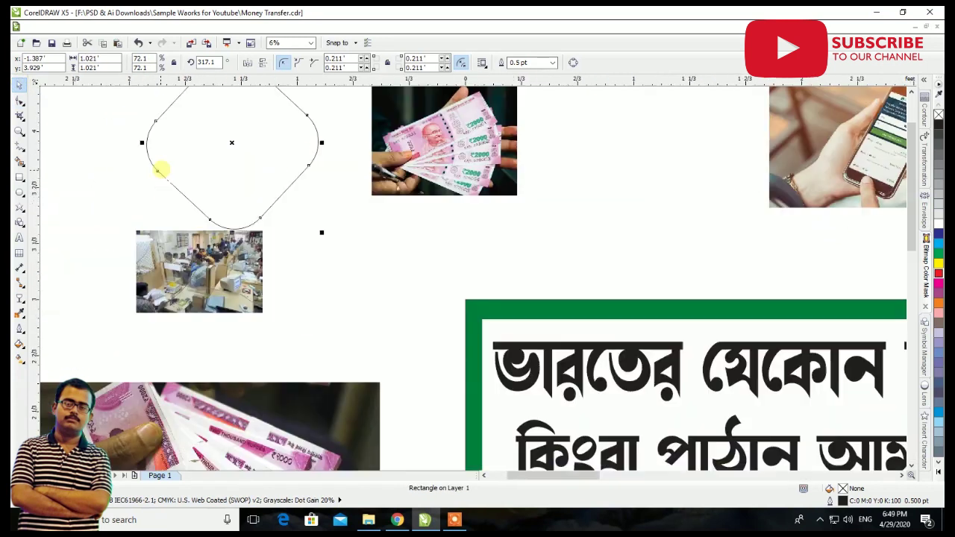
{"action": "left_click_drag", "start_coordinate": [211, 399], "coordinate": [211, 207]}
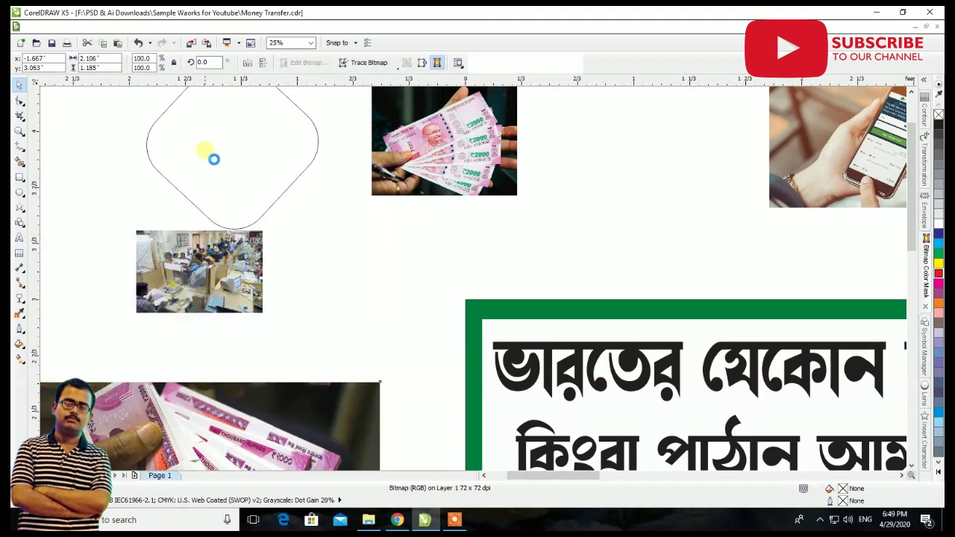
{"action": "left_click", "coordinate": [180, 29]}
{"action": "mouse_move", "coordinate": [276, 190]}
{"action": "left_click", "coordinate": [321, 190]}
{"action": "left_click", "coordinate": [261, 150]}
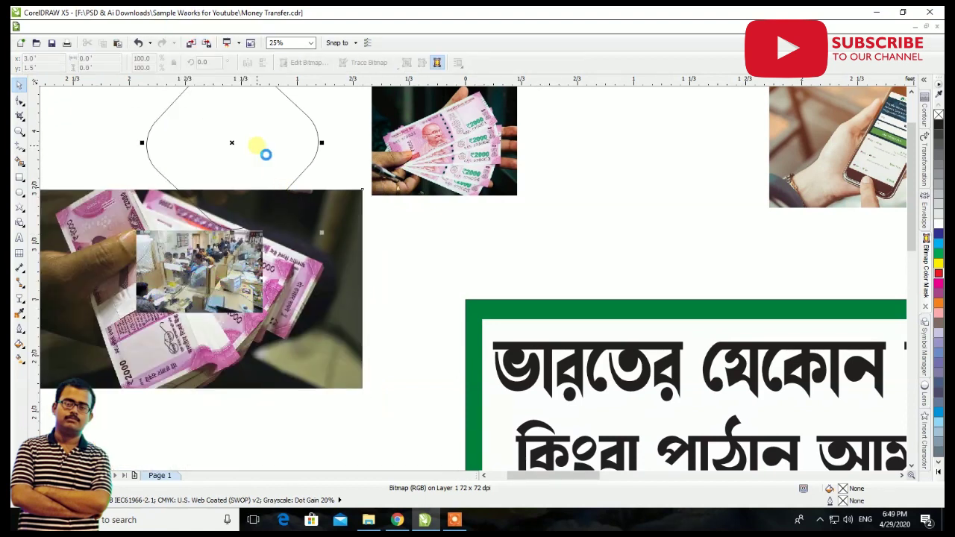
Edit the diamond's PowerClip contents, resizing the cash photo to about 1.118 by 1.068 feet and positioning it to cover the shape.
{"action": "left_click", "coordinate": [270, 198], "text": "ctrl"}
{"action": "scroll", "coordinate": [269, 226], "scroll_direction": "down", "scroll_amount": 2}
{"action": "left_click_drag", "start_coordinate": [270, 252], "coordinate": [286, 213]}
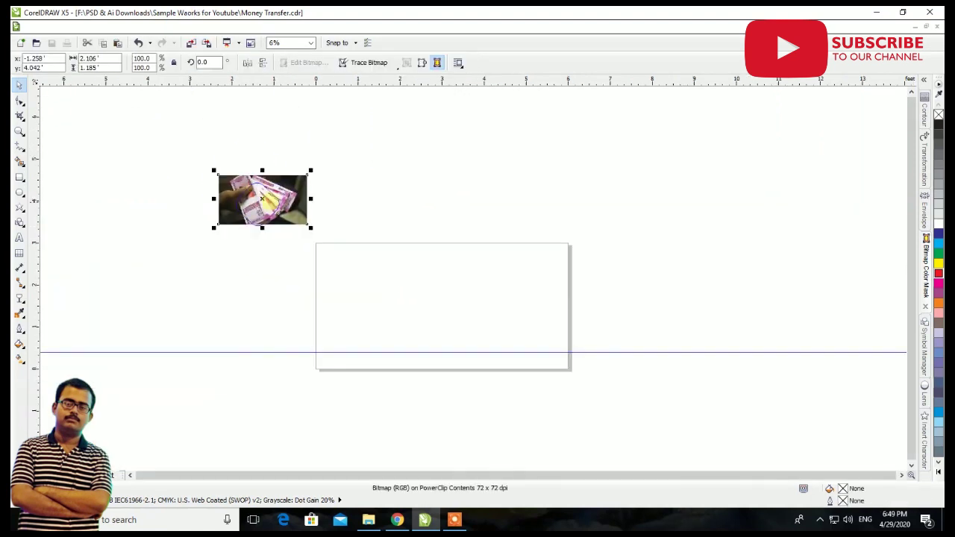
{"action": "scroll", "coordinate": [267, 196], "scroll_direction": "up", "scroll_amount": 2}
{"action": "left_click_drag", "start_coordinate": [444, 119], "coordinate": [405, 154]}
{"action": "left_click_drag", "start_coordinate": [307, 229], "coordinate": [270, 240]}
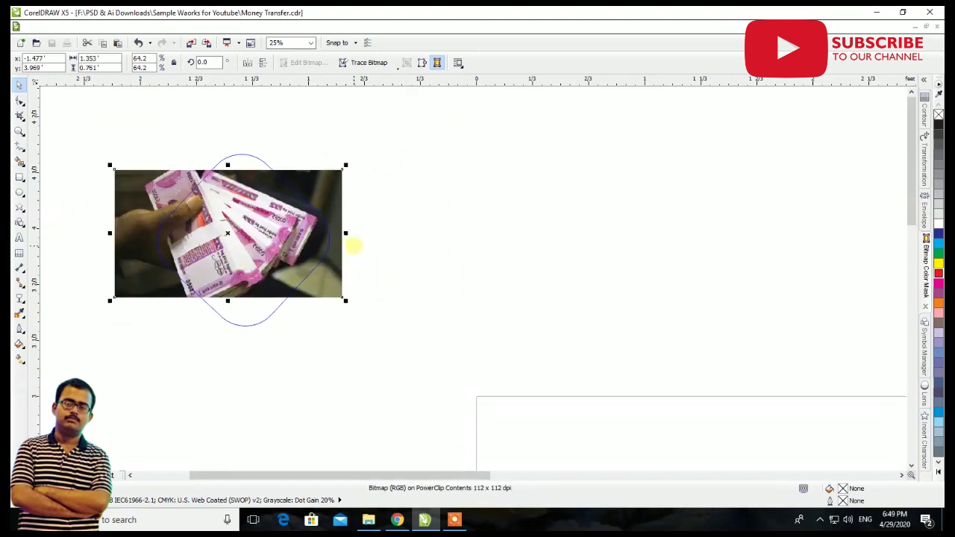
{"action": "left_click_drag", "start_coordinate": [345, 232], "coordinate": [326, 232]}
{"action": "left_click_drag", "start_coordinate": [266, 228], "coordinate": [281, 214]}
{"action": "left_click_drag", "start_coordinate": [242, 291], "coordinate": [253, 321]}
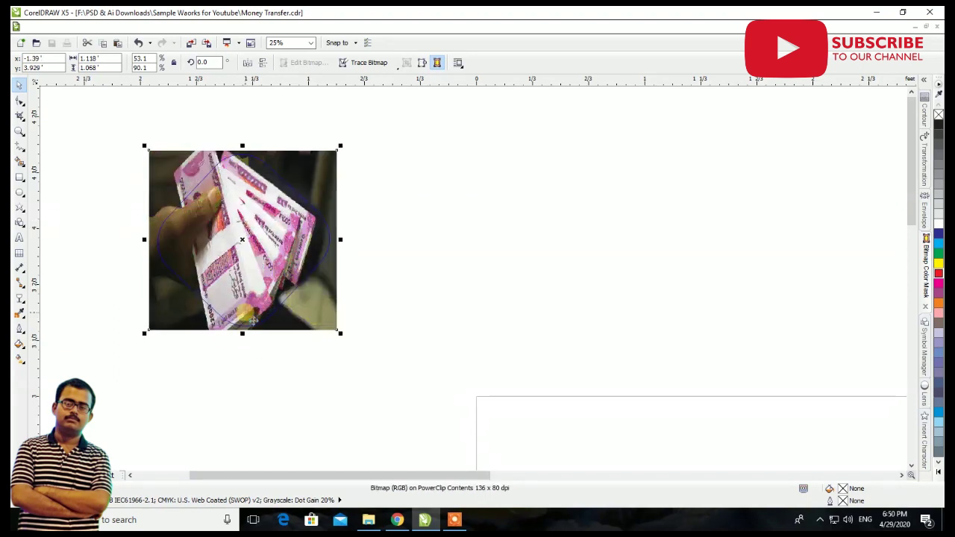
{"action": "left_click", "coordinate": [96, 475]}
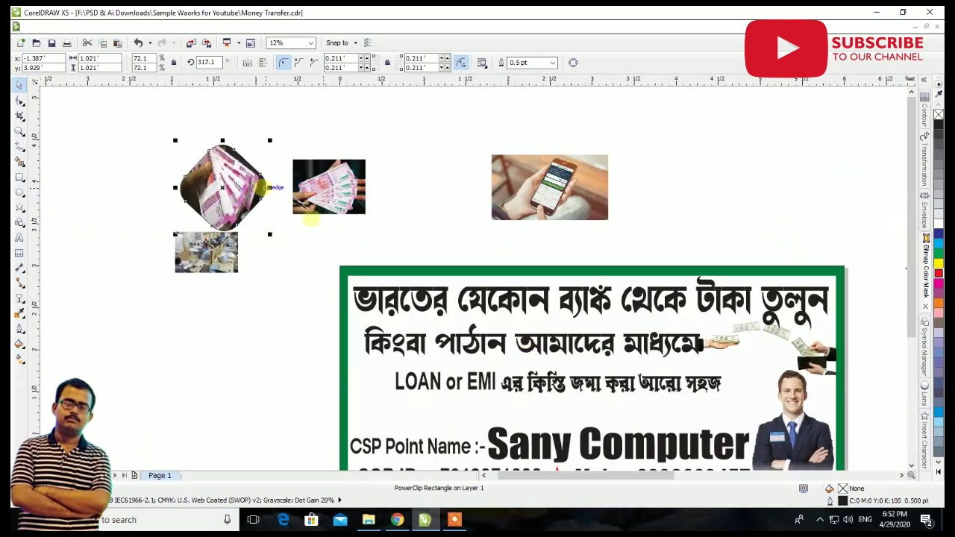
Move the cash diamond onto the banner's upper-left corner and PowerClip it inside the banner's inner frame.
{"action": "left_click_drag", "start_coordinate": [265, 186], "coordinate": [401, 303]}
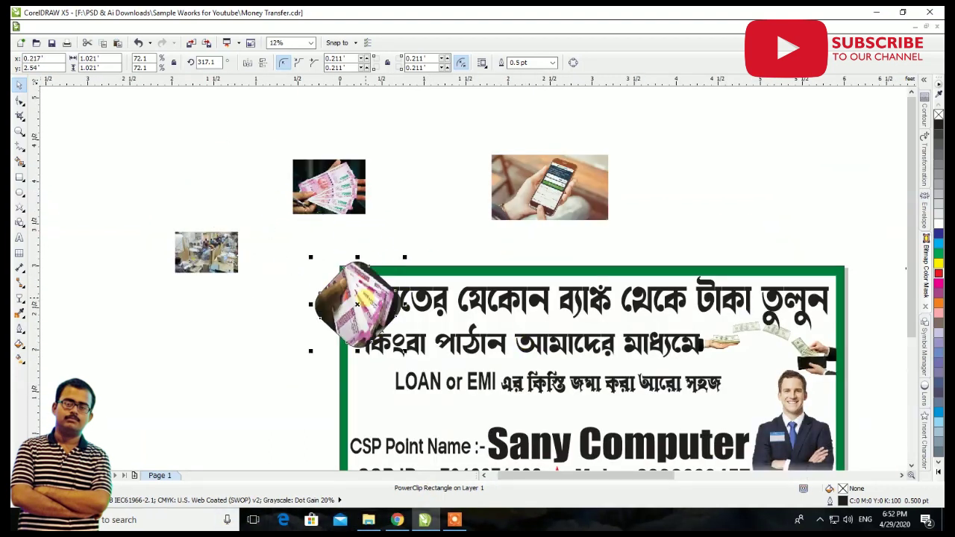
{"action": "key", "text": "ctrl+z"}
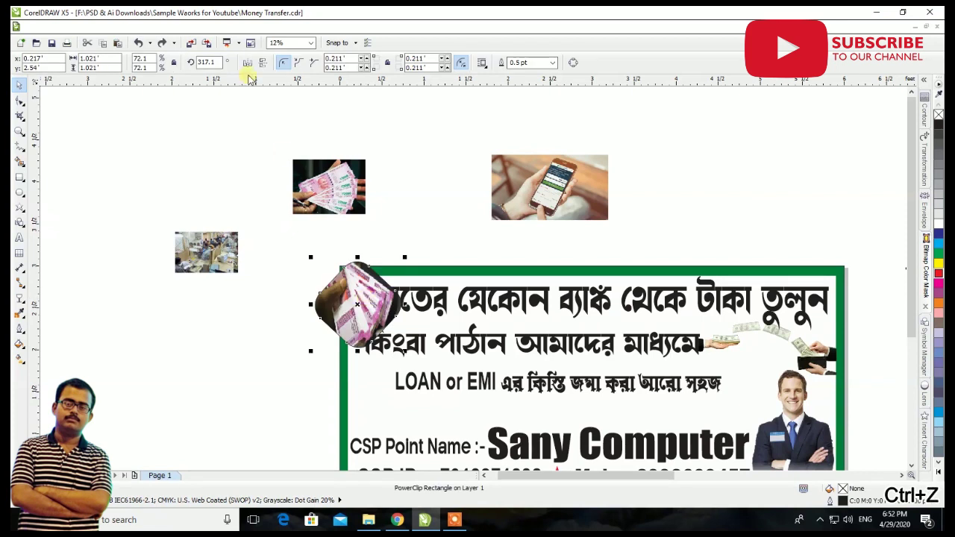
{"action": "left_click", "coordinate": [241, 26]}
{"action": "mouse_move", "coordinate": [143, 29]}
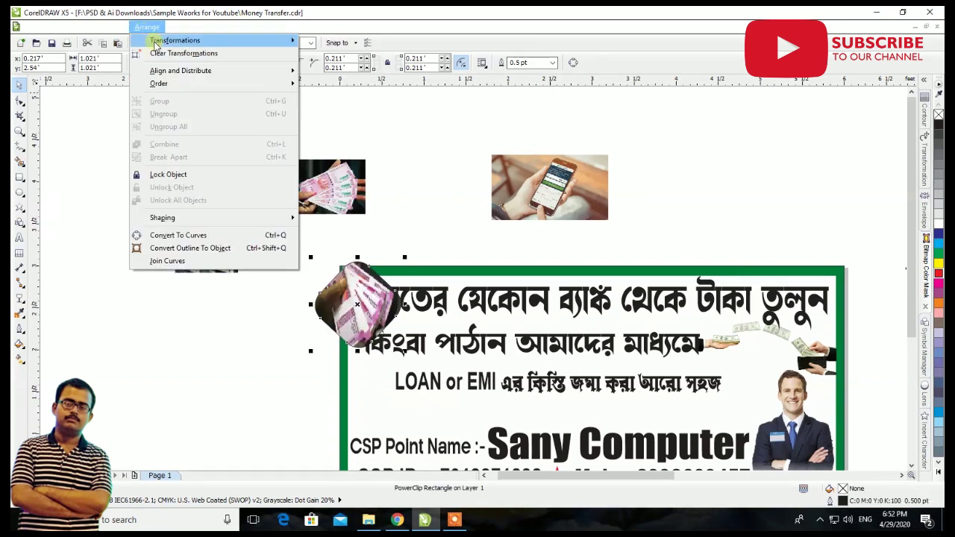
{"action": "mouse_move", "coordinate": [180, 28]}
{"action": "mouse_move", "coordinate": [214, 191]}
{"action": "left_click", "coordinate": [299, 217]}
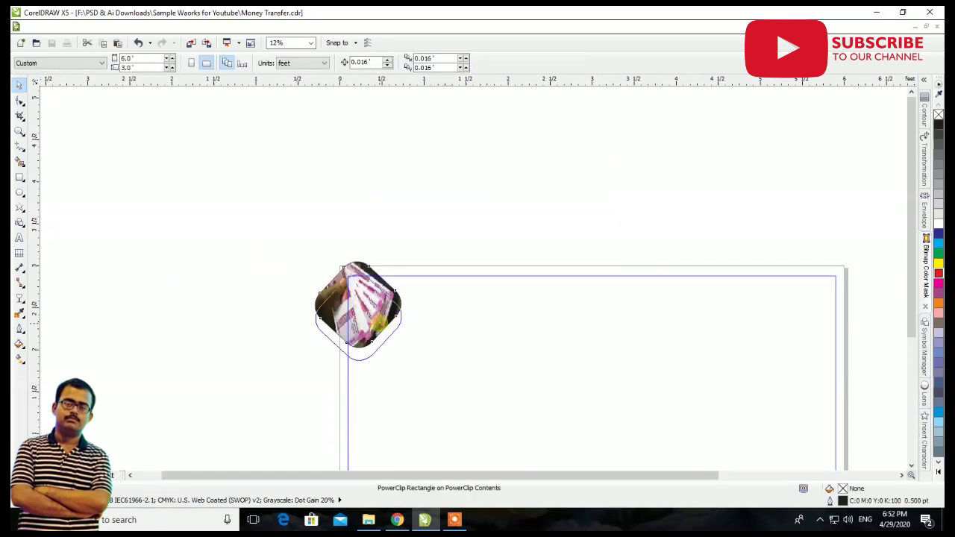
Reposition the cash diamond within the banner frame's contents so it overlaps the upper-left inner edge, and finish editing.
{"action": "left_click", "coordinate": [381, 328]}
{"action": "scroll", "coordinate": [380, 331], "scroll_direction": "up", "scroll_amount": 3}
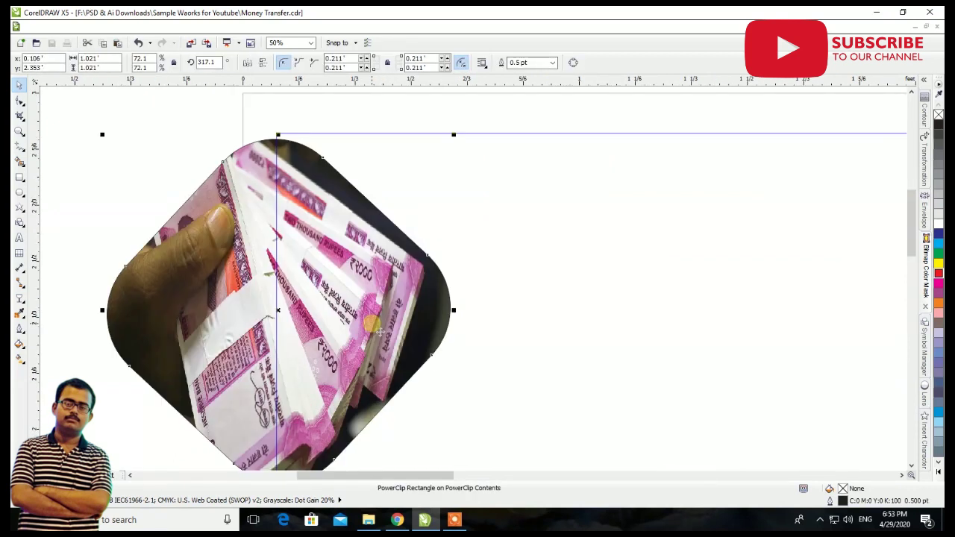
{"action": "left_click_drag", "start_coordinate": [381, 331], "coordinate": [399, 332]}
{"action": "left_click", "coordinate": [89, 475]}
Move the top Bengali headline right, clear of the cash image, and narrow it to about 5.122 feet to fit the banner.
{"action": "left_click", "coordinate": [341, 226]}
{"action": "scroll", "coordinate": [343, 226], "scroll_direction": "down", "scroll_amount": 2}
{"action": "left_click_drag", "start_coordinate": [345, 225], "coordinate": [391, 224]}
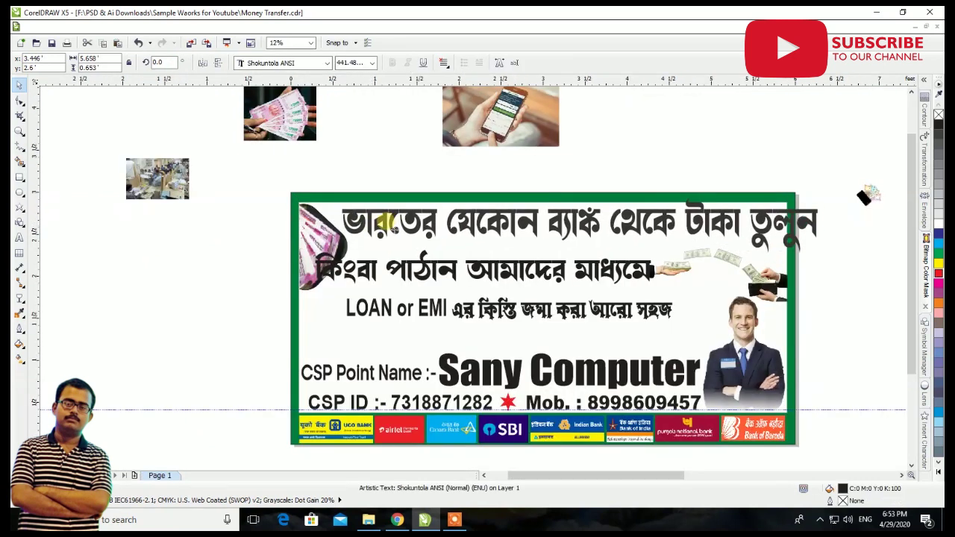
{"action": "left_click_drag", "start_coordinate": [823, 226], "coordinate": [789, 229]}
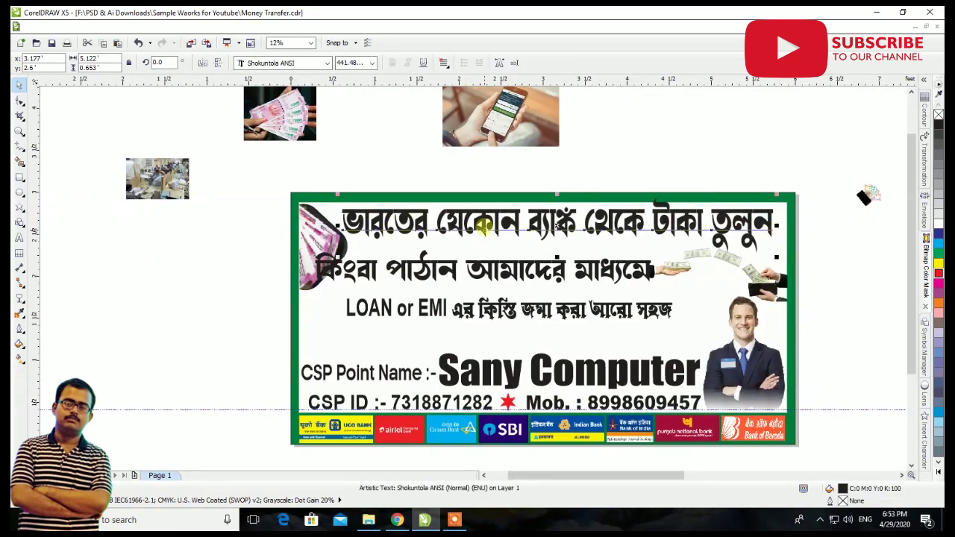
{"action": "scroll", "coordinate": [475, 222], "scroll_direction": "up", "scroll_amount": 1}
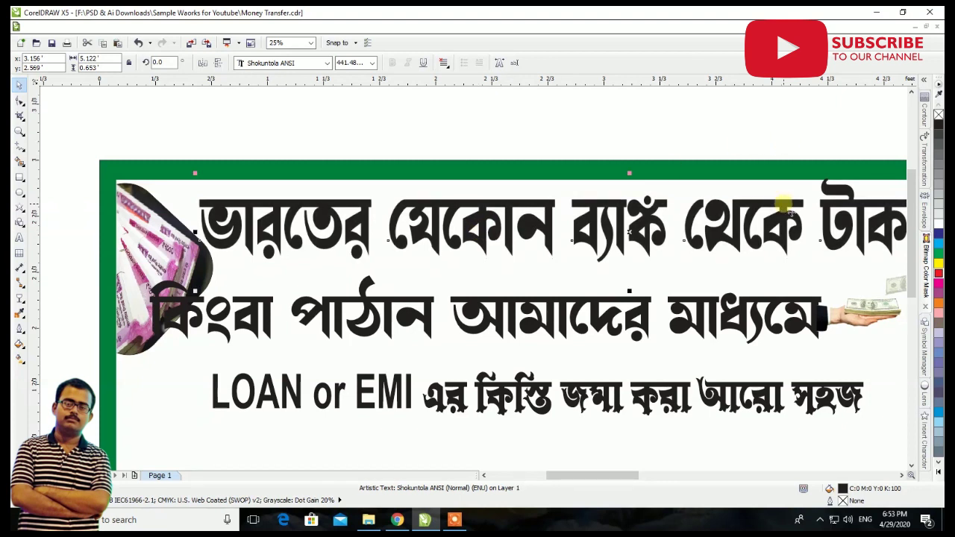
{"action": "scroll", "coordinate": [557, 155], "scroll_direction": "down", "scroll_amount": 1}
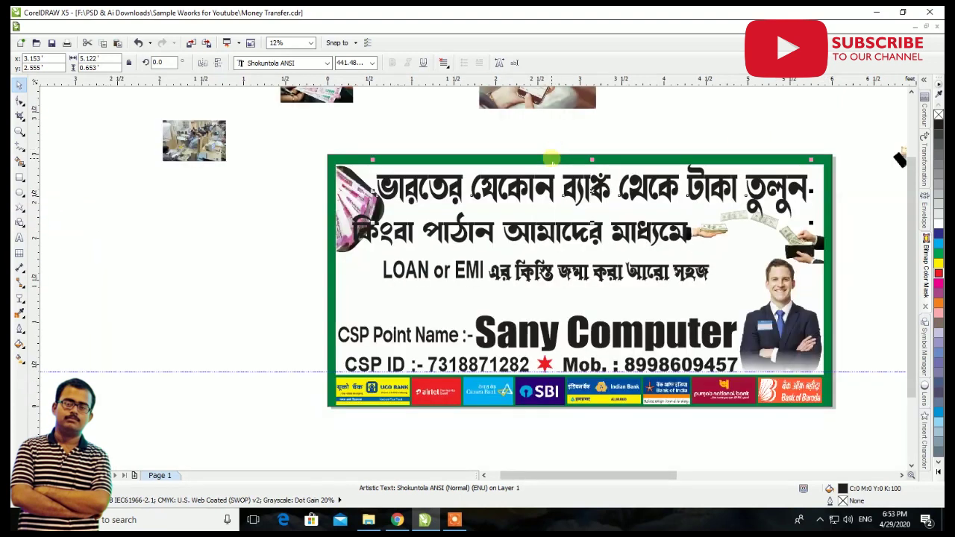
Narrow the second Bengali headline from its left edge to about 3.596 feet wide so it clears the cash image.
{"action": "left_click", "coordinate": [348, 232]}
{"action": "left_click_drag", "start_coordinate": [348, 232], "coordinate": [382, 232]}
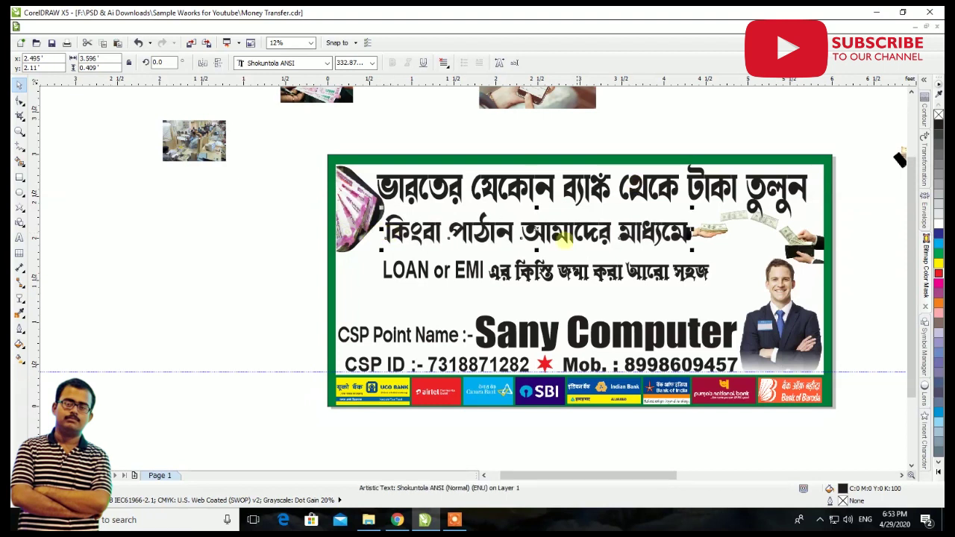
{"action": "scroll", "coordinate": [681, 211], "scroll_direction": "down", "scroll_amount": 1}
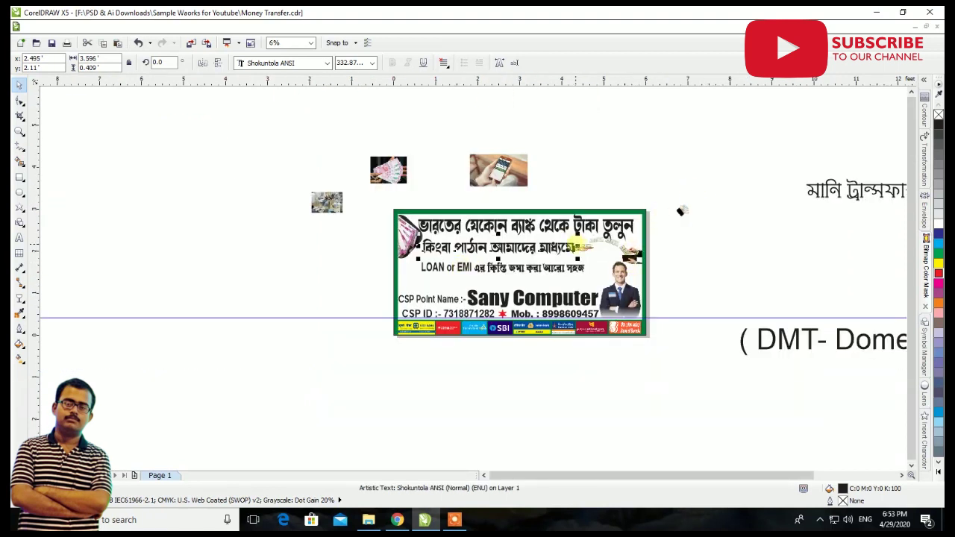
Enlarge the "LOAN or EMI" line to about 5.086 feet wide and move it up beneath the second headline.
{"action": "scroll", "coordinate": [579, 245], "scroll_direction": "up", "scroll_amount": 1}
{"action": "left_click", "coordinate": [431, 289]}
{"action": "scroll", "coordinate": [425, 290], "scroll_direction": "up", "scroll_amount": 1}
{"action": "left_click_drag", "start_coordinate": [792, 263], "coordinate": [884, 257]}
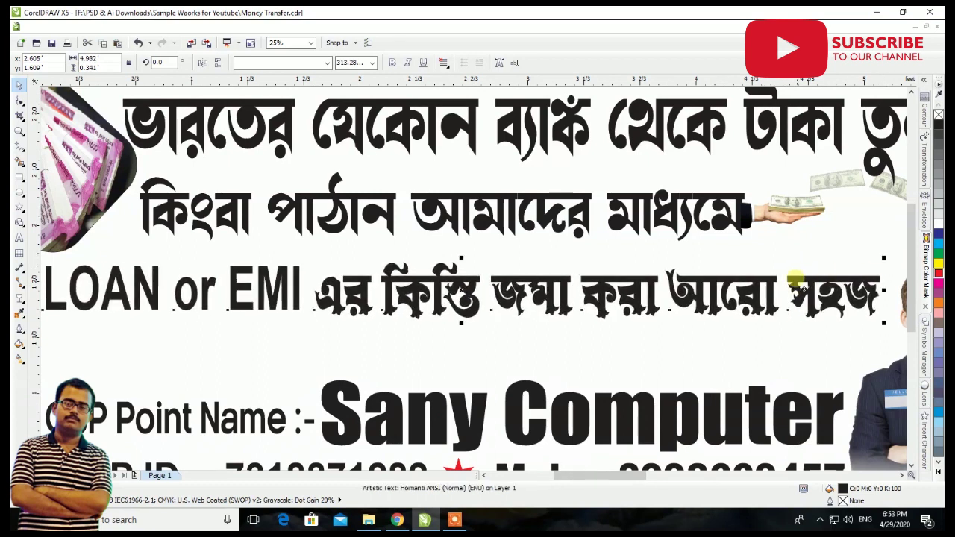
{"action": "left_click_drag", "start_coordinate": [773, 281], "coordinate": [768, 275]}
{"action": "scroll", "coordinate": [761, 279], "scroll_direction": "down", "scroll_amount": 1}
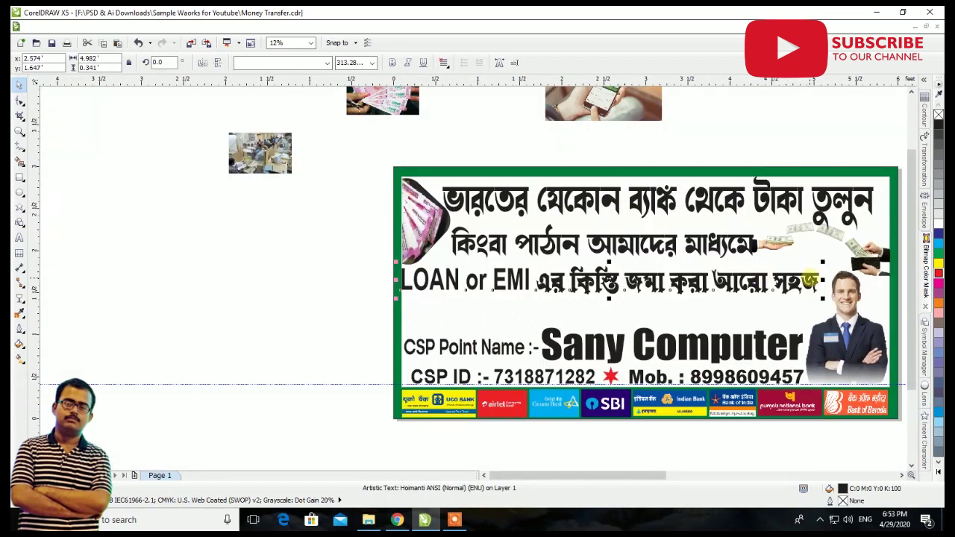
{"action": "scroll", "coordinate": [810, 281], "scroll_direction": "up", "scroll_amount": 1}
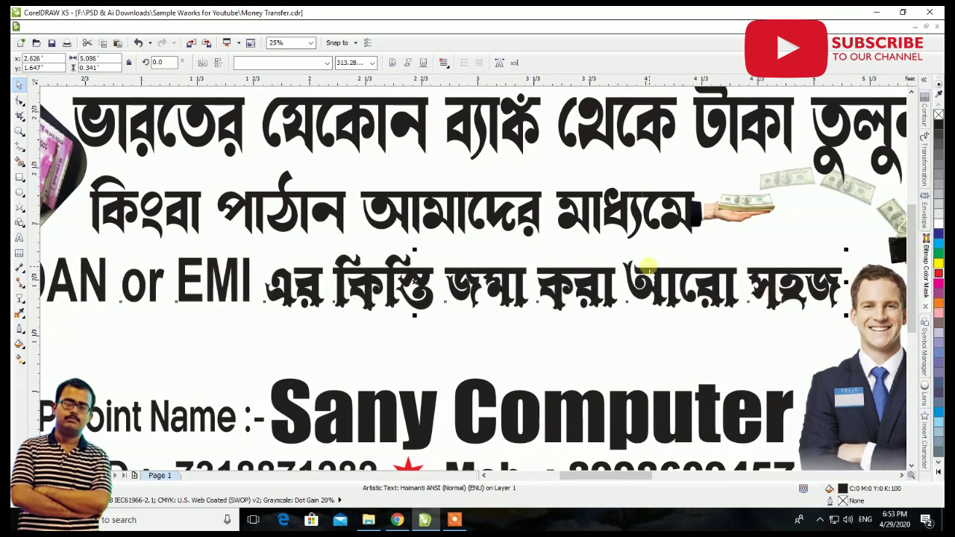
{"action": "scroll", "coordinate": [459, 313], "scroll_direction": "down", "scroll_amount": 2}
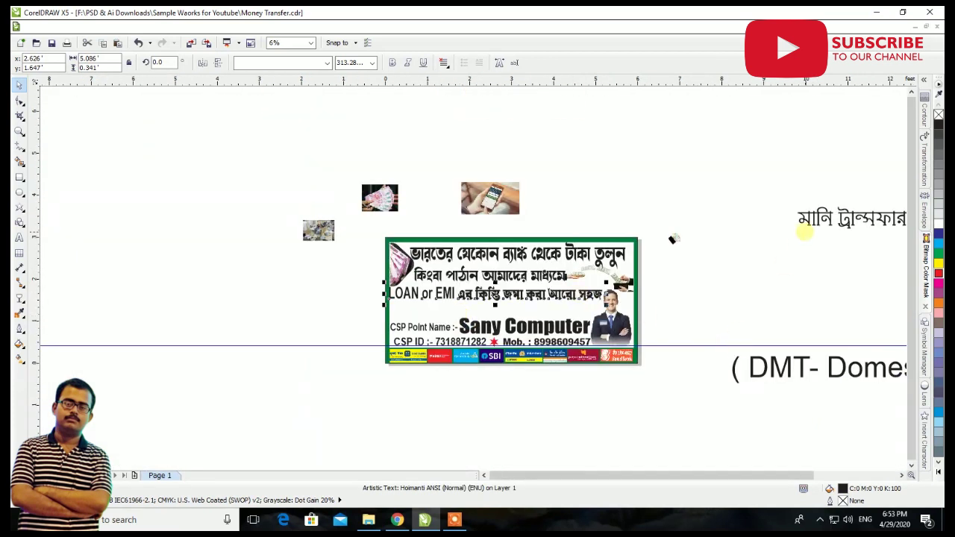
Place the মানি ট্রান্সফার করুন text below the banner and bring the DMT text down beside it.
{"action": "left_click_drag", "start_coordinate": [821, 223], "coordinate": [463, 403]}
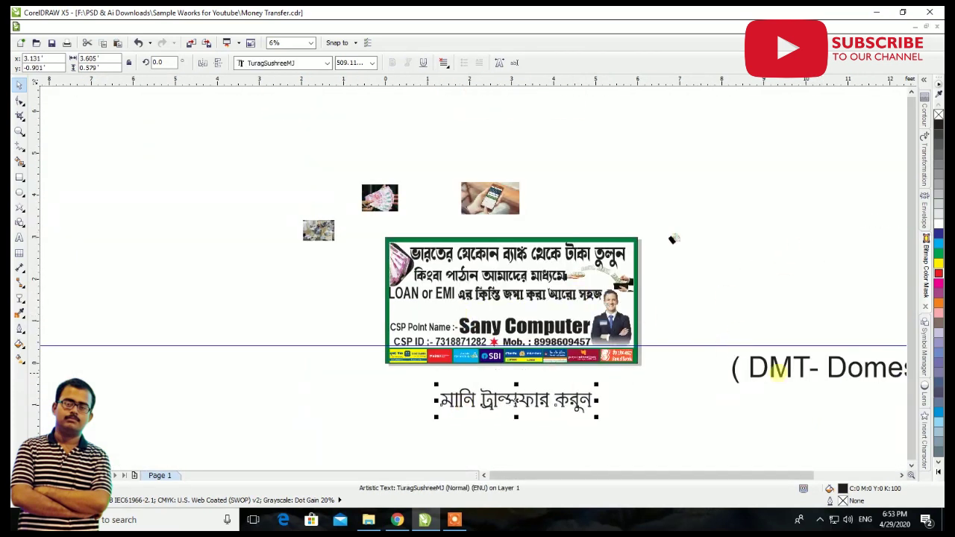
{"action": "left_click_drag", "start_coordinate": [678, 404], "coordinate": [677, 404]}
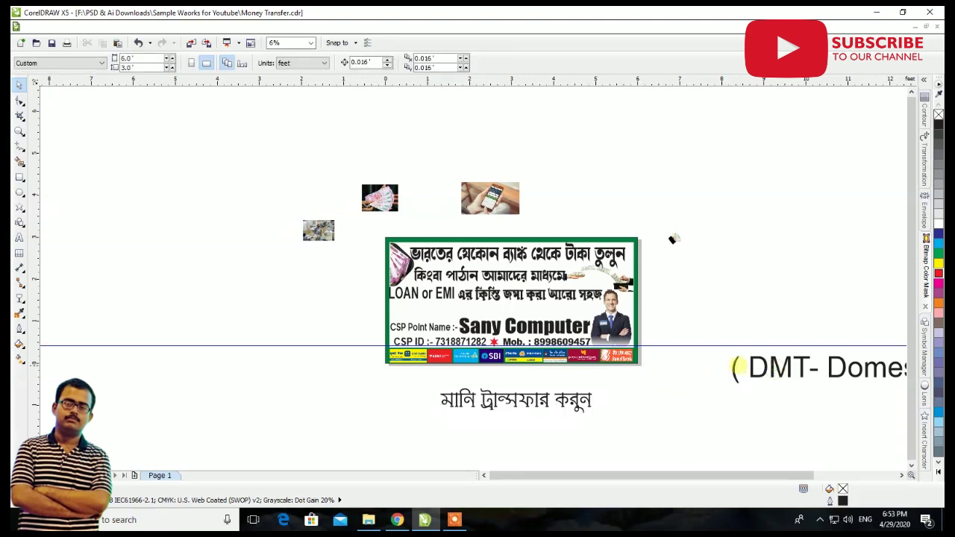
{"action": "left_click_drag", "start_coordinate": [580, 398], "coordinate": [536, 314]}
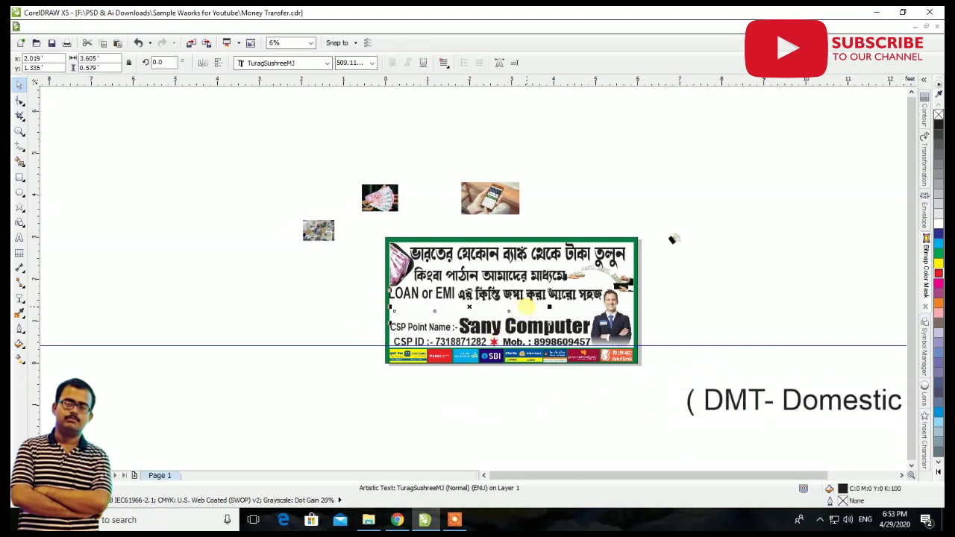
{"action": "left_click_drag", "start_coordinate": [466, 314], "coordinate": [473, 403]}
{"action": "left_click", "coordinate": [701, 309]}
Import the background image "back" from the colorful banner background folder and place it above the banner.
{"action": "right_click", "coordinate": [730, 228]}
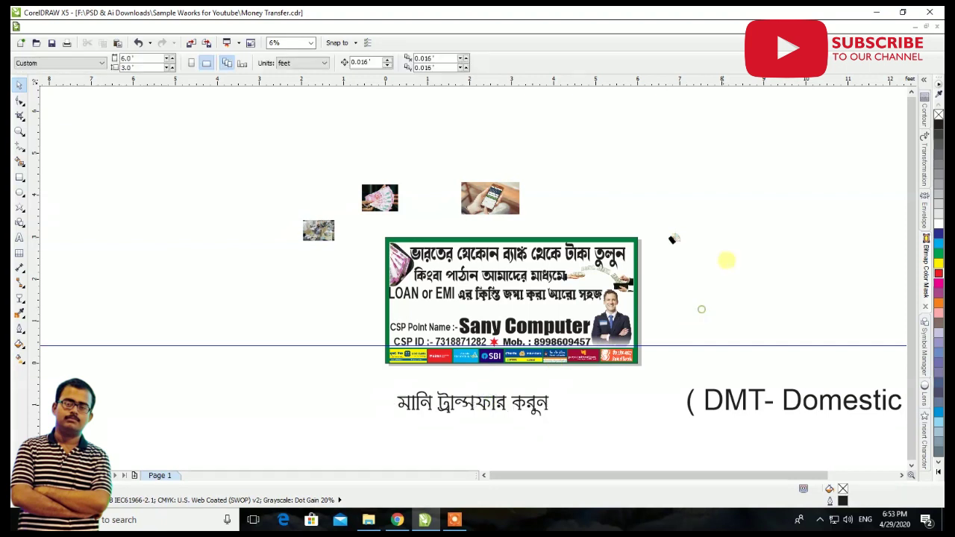
{"action": "left_click", "coordinate": [754, 287]}
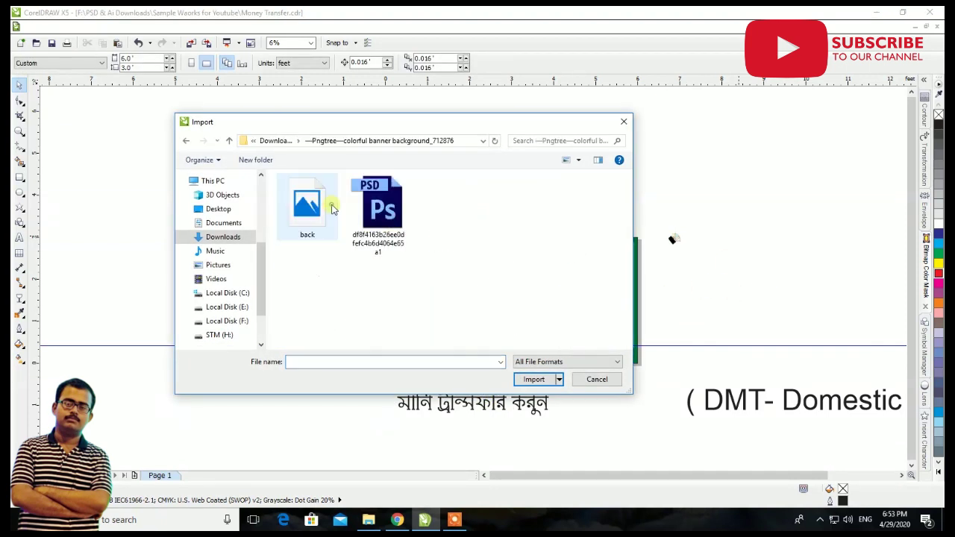
{"action": "left_click", "coordinate": [584, 369]}
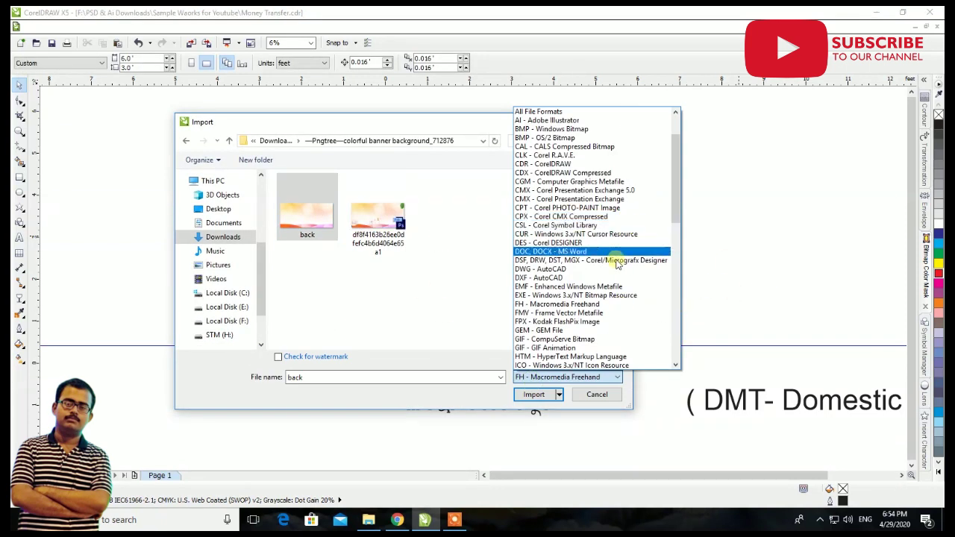
{"action": "left_click", "coordinate": [435, 279]}
{"action": "left_click", "coordinate": [317, 228]}
{"action": "left_click", "coordinate": [534, 394]}
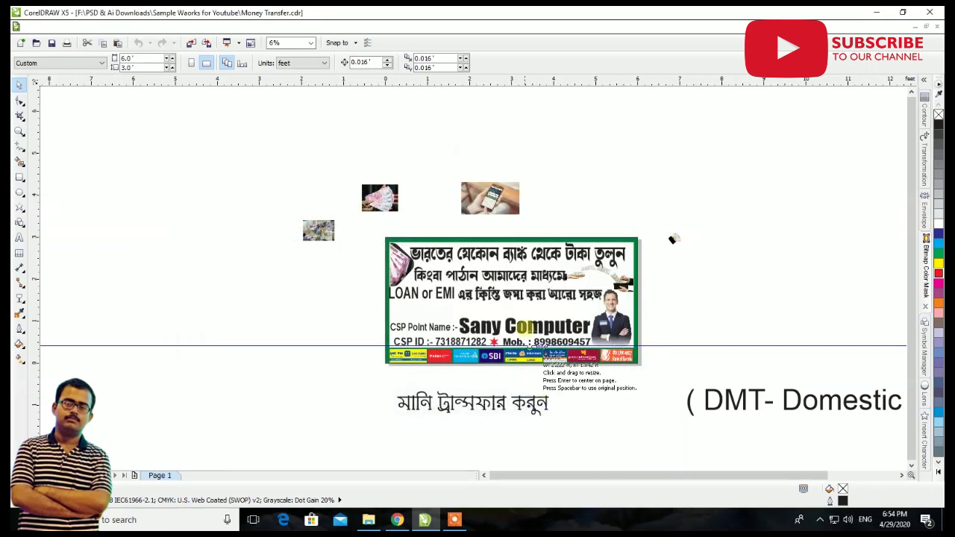
{"action": "left_click", "coordinate": [493, 126]}
Resize the imported background image to 5.8 by 2.5 feet to match the banner's inner frame.
{"action": "left_click", "coordinate": [433, 237]}
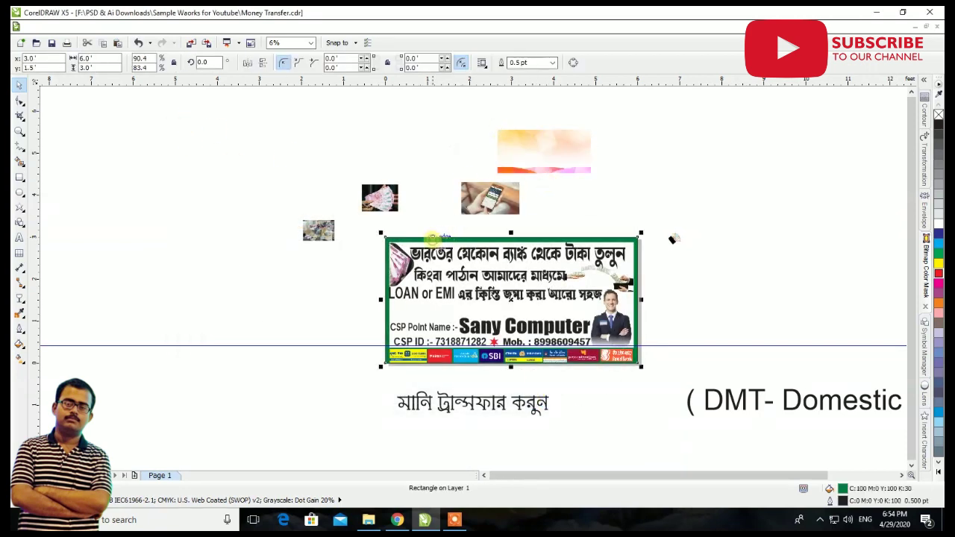
{"action": "left_click", "coordinate": [544, 138]}
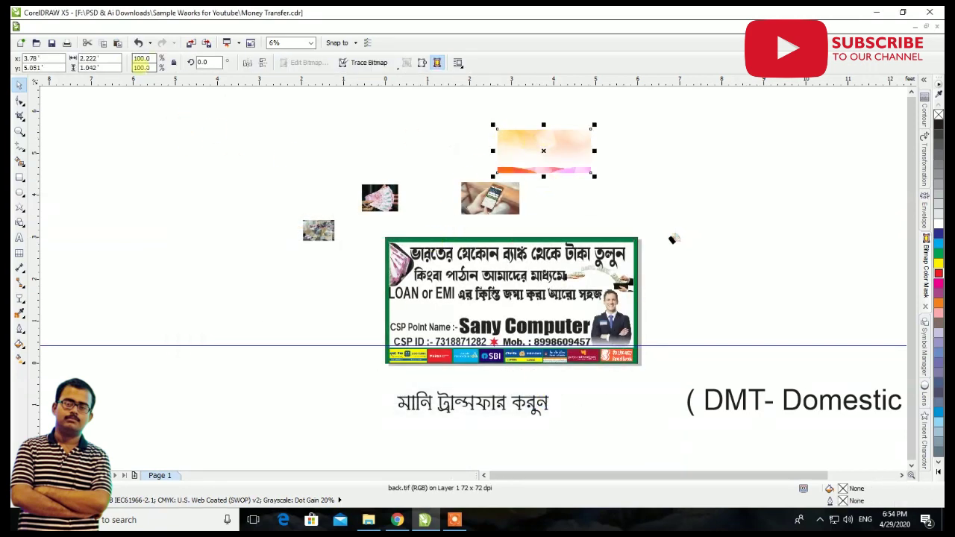
{"action": "double_click", "coordinate": [118, 58]}
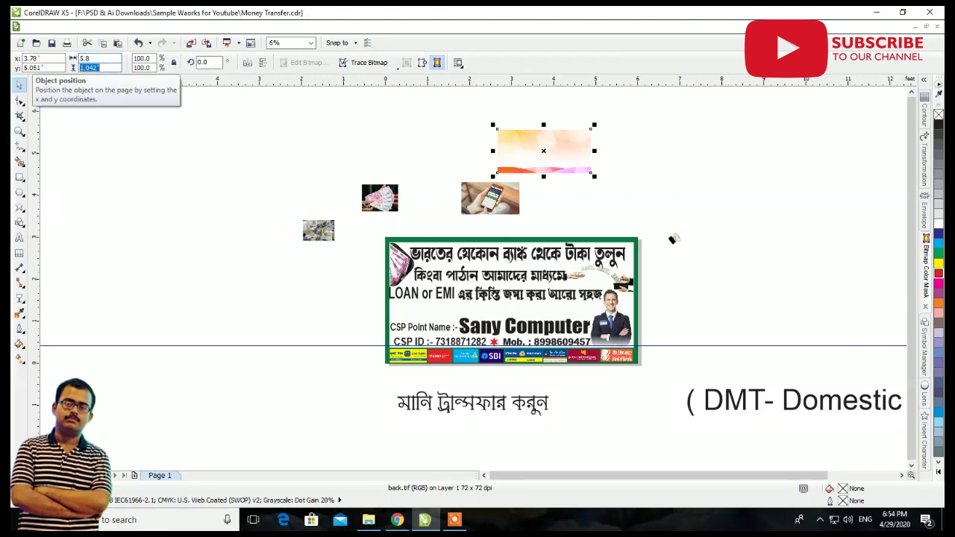
{"action": "type", "text": "5.8"}
{"action": "key", "text": "Return"}
Cut the background image, paste it into the inner frame's PowerClip contents, and move it over the frame.
{"action": "key", "text": "ctrl+x"}
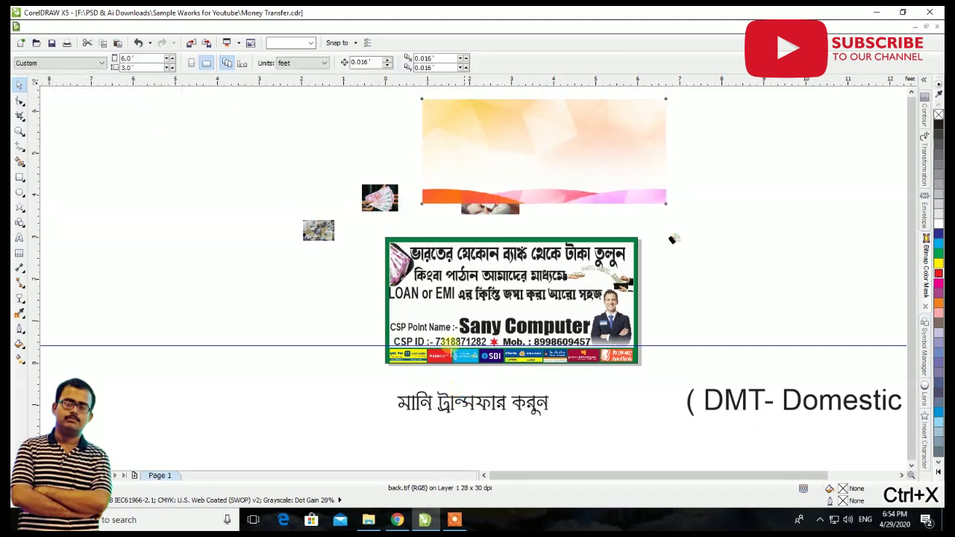
{"action": "left_click", "coordinate": [433, 312], "text": "ctrl"}
{"action": "key", "text": "ctrl+v"}
{"action": "left_click_drag", "start_coordinate": [475, 149], "coordinate": [451, 304]}
{"action": "scroll", "coordinate": [451, 299], "scroll_direction": "up", "scroll_amount": 4}
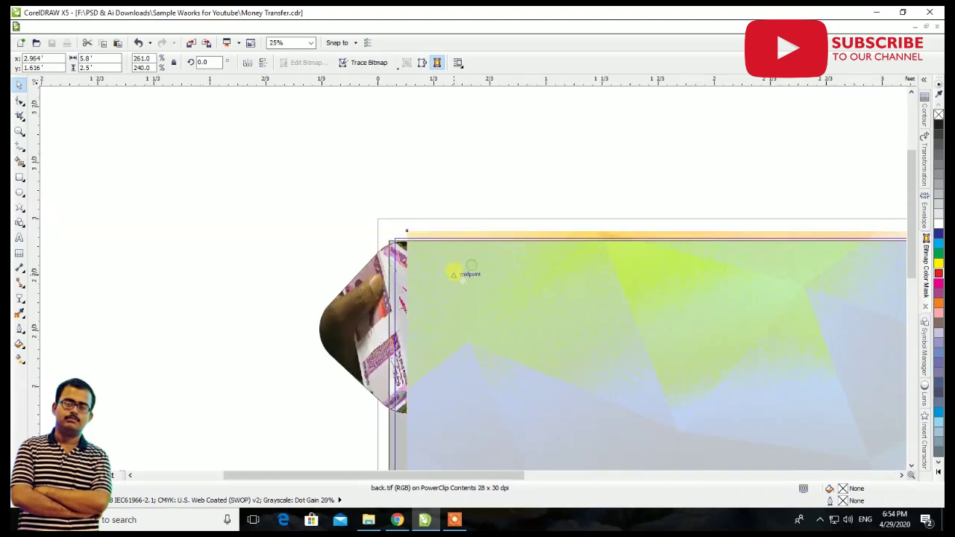
Align the background image with the inner frame, put it behind the cash diamond, and finish editing the contents.
{"action": "left_click", "coordinate": [365, 293], "text": "ctrl"}
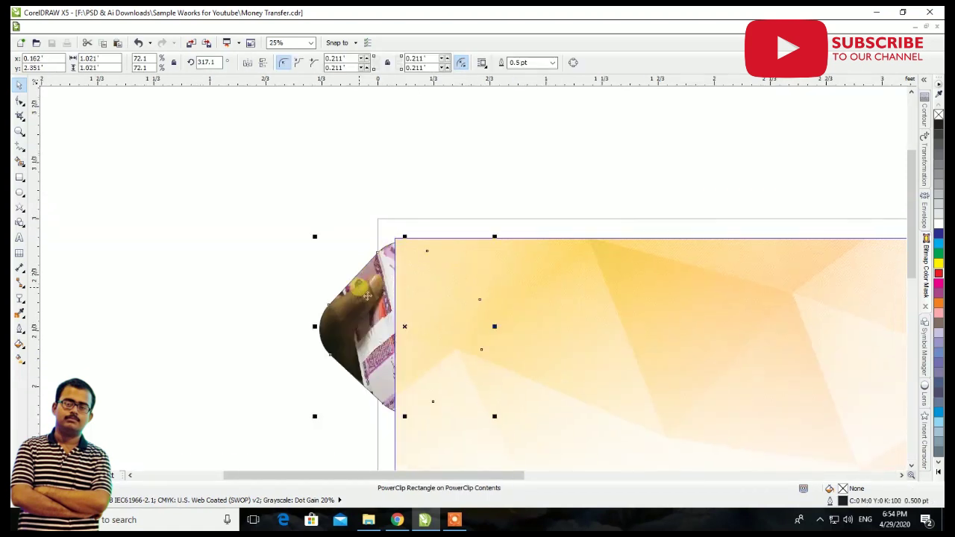
{"action": "scroll", "coordinate": [373, 298], "scroll_direction": "down", "scroll_amount": 3}
{"action": "scroll", "coordinate": [627, 294], "scroll_direction": "up", "scroll_amount": 8}
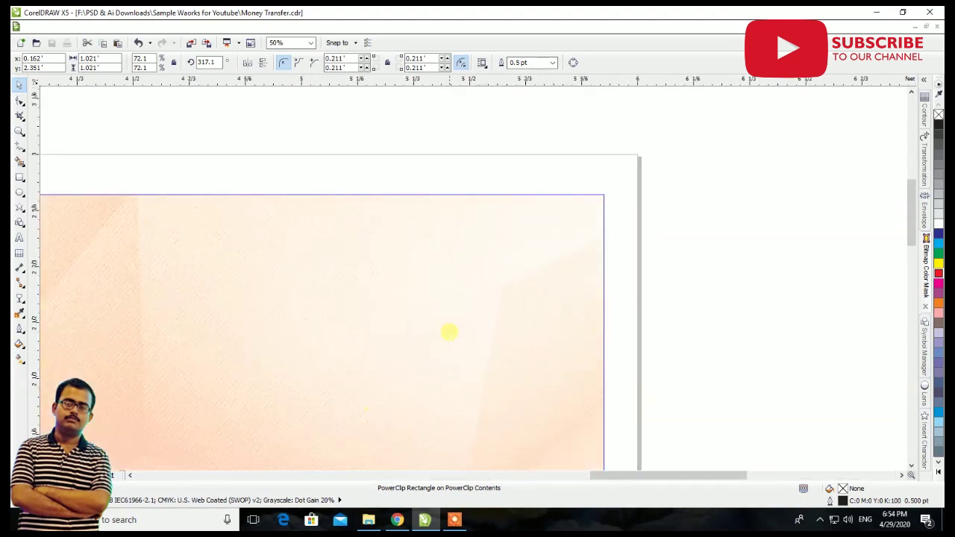
{"action": "left_click", "coordinate": [633, 309]}
{"action": "scroll", "coordinate": [641, 306], "scroll_direction": "down", "scroll_amount": 3}
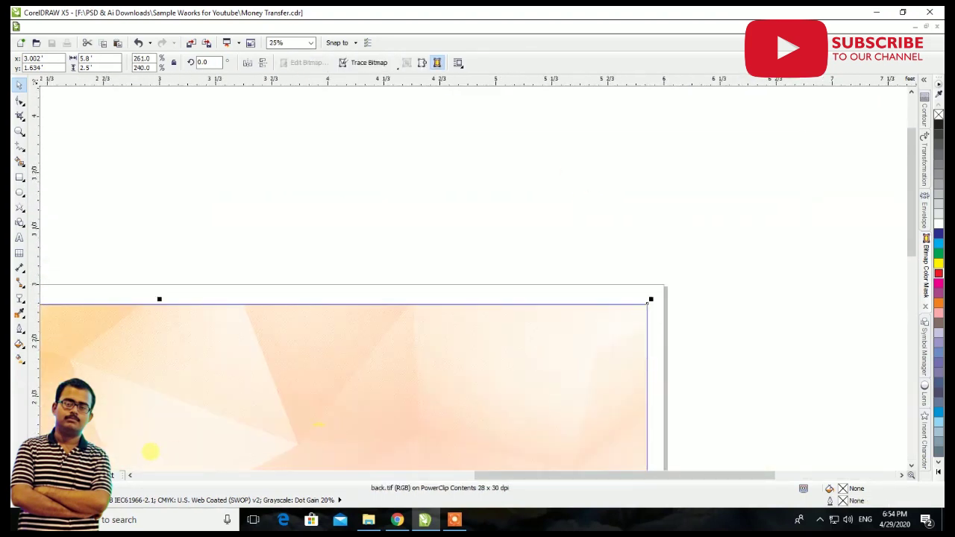
{"action": "scroll", "coordinate": [489, 281], "scroll_direction": "down", "scroll_amount": 3}
{"action": "scroll", "coordinate": [433, 313], "scroll_direction": "up", "scroll_amount": 2}
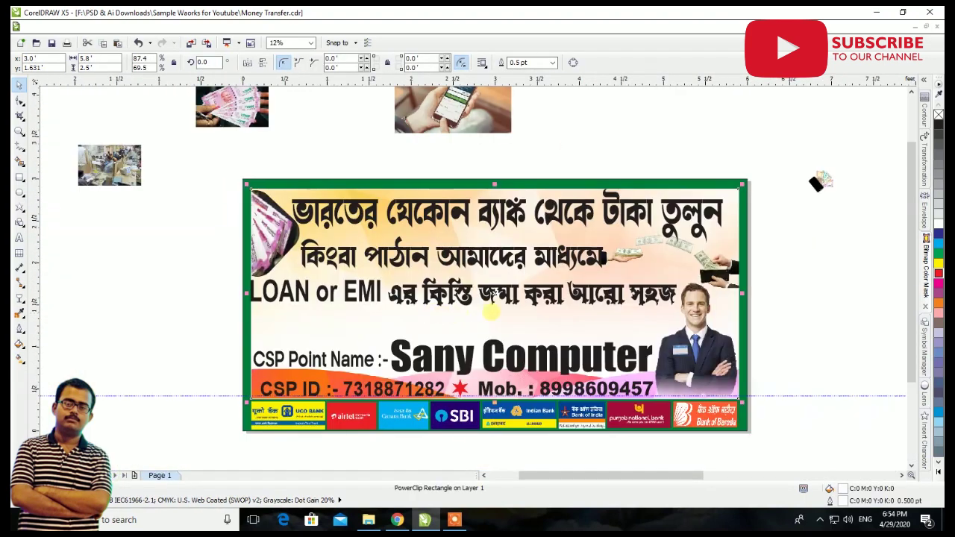
Open the cash photo inside its nested PowerClips and brighten it with a Tone Curve point at X 119, Y 161.
{"action": "key", "text": "Escape"}
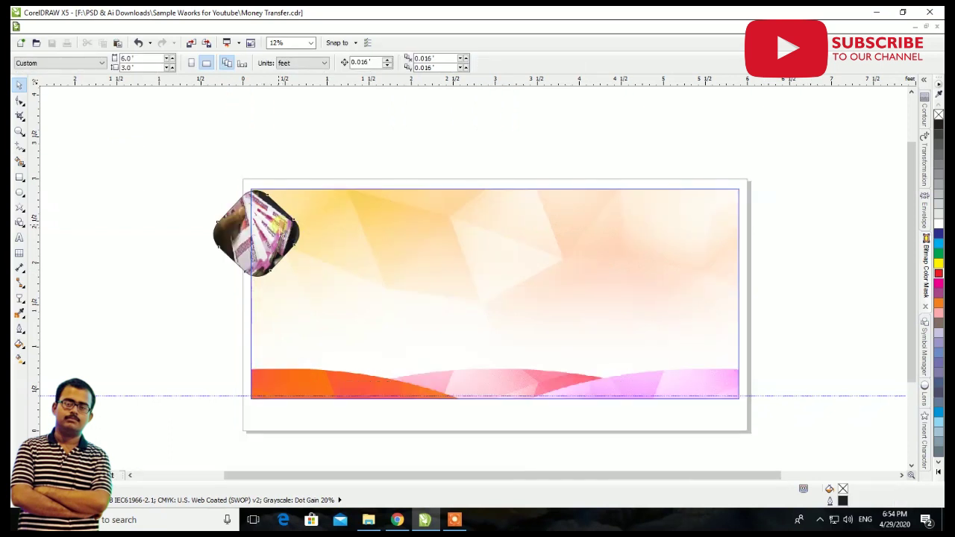
{"action": "left_click", "coordinate": [280, 234]}
{"action": "scroll", "coordinate": [257, 221], "scroll_direction": "up", "scroll_amount": 2}
{"action": "scroll", "coordinate": [258, 221], "scroll_direction": "down", "scroll_amount": 1}
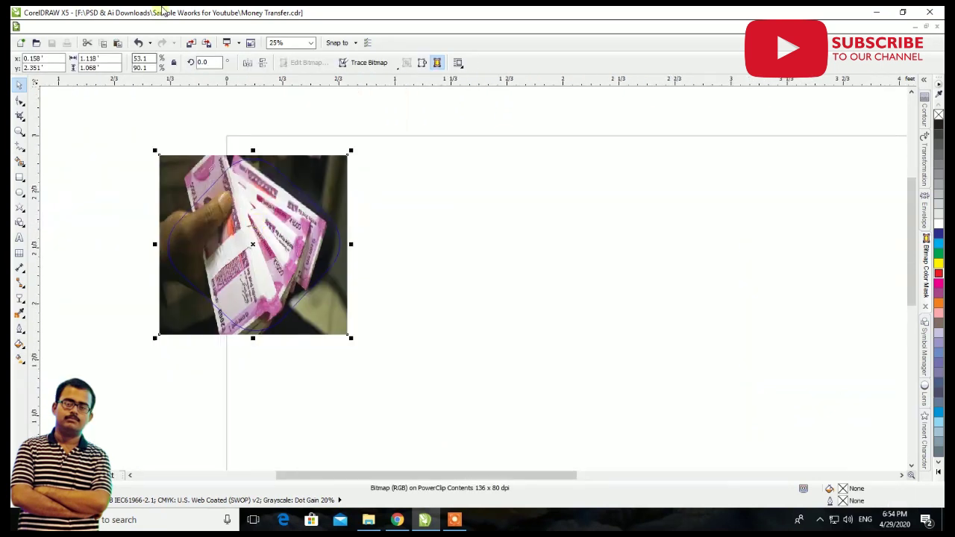
{"action": "left_click", "coordinate": [180, 28]}
{"action": "mouse_move", "coordinate": [253, 40]}
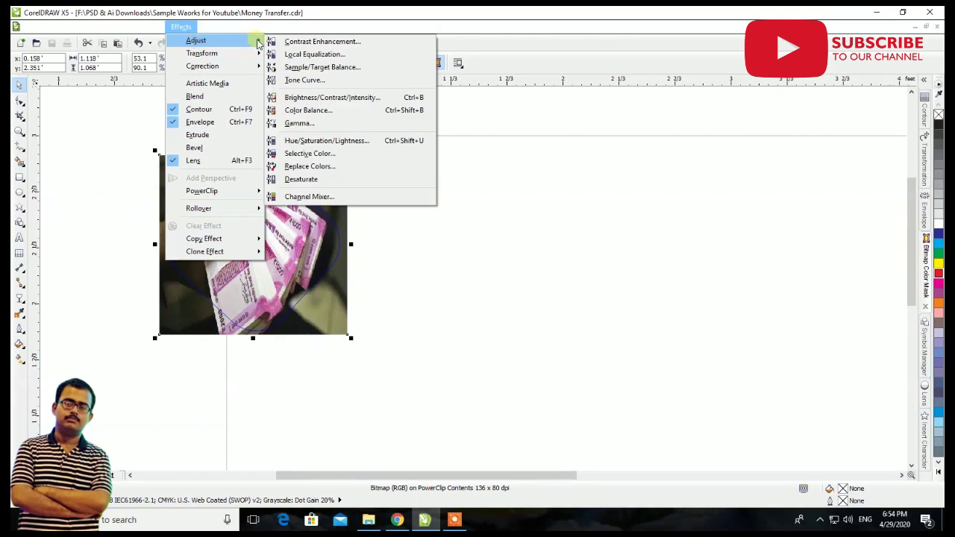
{"action": "left_click", "coordinate": [305, 80]}
{"action": "left_click_drag", "start_coordinate": [426, 228], "coordinate": [410, 219]}
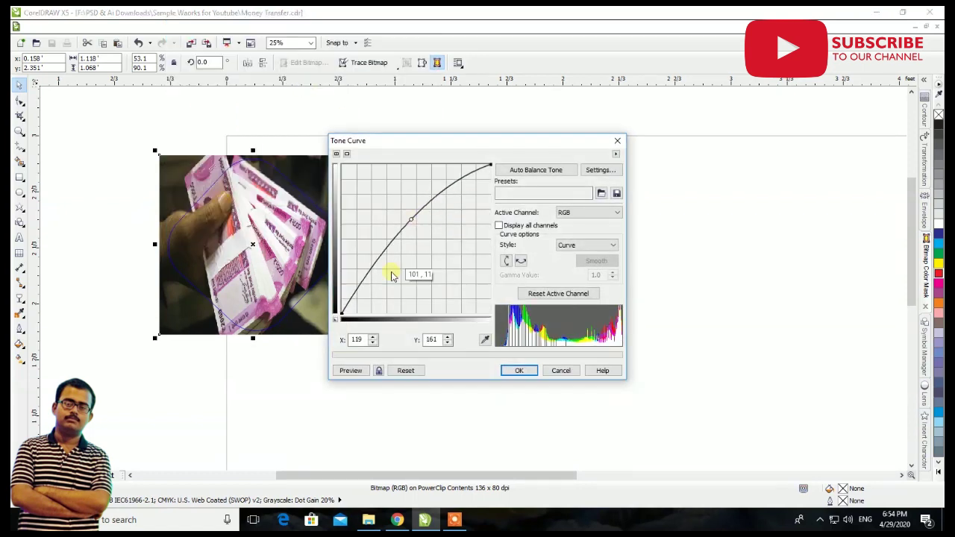
{"action": "left_click", "coordinate": [349, 371]}
{"action": "left_click", "coordinate": [515, 370]}
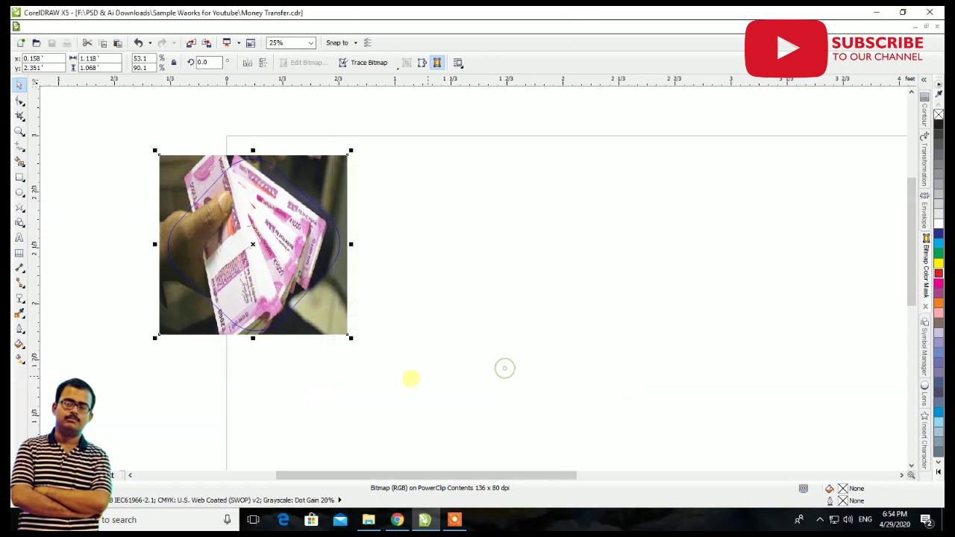
Finish editing the diamond's and the banner frame's PowerClip contents, then deselect the frame.
{"action": "left_click", "coordinate": [84, 475]}
{"action": "left_click", "coordinate": [83, 475]}
{"action": "scroll", "coordinate": [308, 275], "scroll_direction": "down", "scroll_amount": 2}
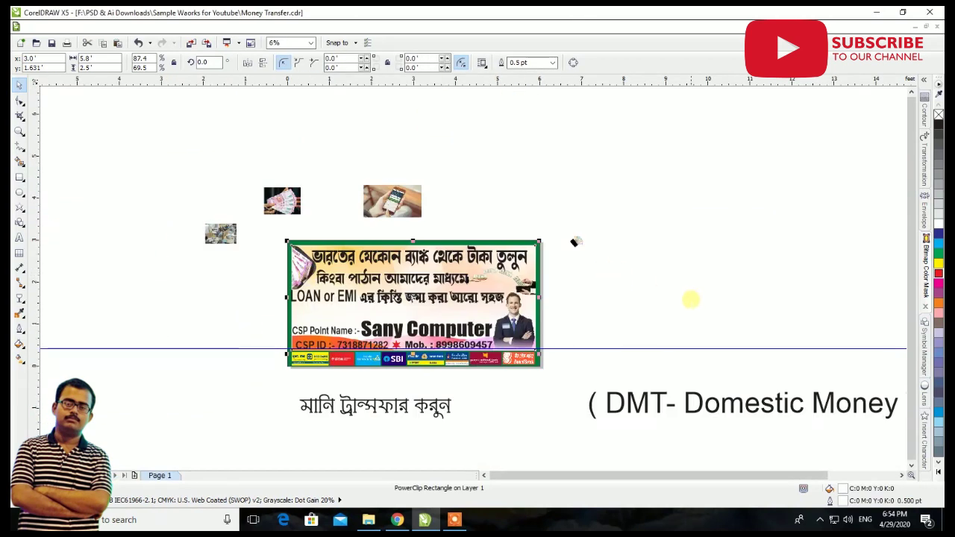
{"action": "left_click", "coordinate": [697, 301]}
Shrink the "LOAN or EMI" line to about 4.872 feet wide and shift it up and right within the banner.
{"action": "scroll", "coordinate": [345, 242], "scroll_direction": "up", "scroll_amount": 1}
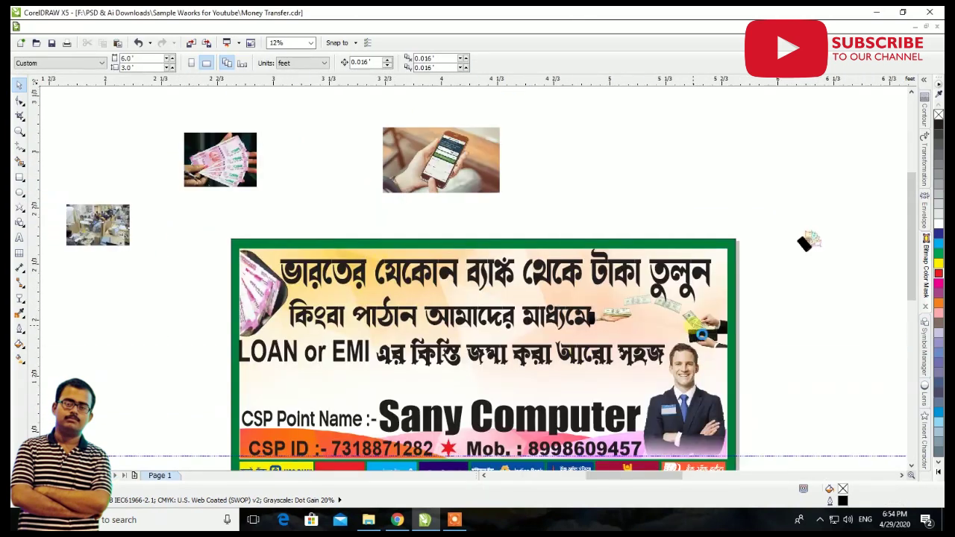
{"action": "scroll", "coordinate": [694, 328], "scroll_direction": "up", "scroll_amount": 2}
{"action": "scroll", "coordinate": [639, 316], "scroll_direction": "down", "scroll_amount": 2}
{"action": "left_click", "coordinate": [651, 326]}
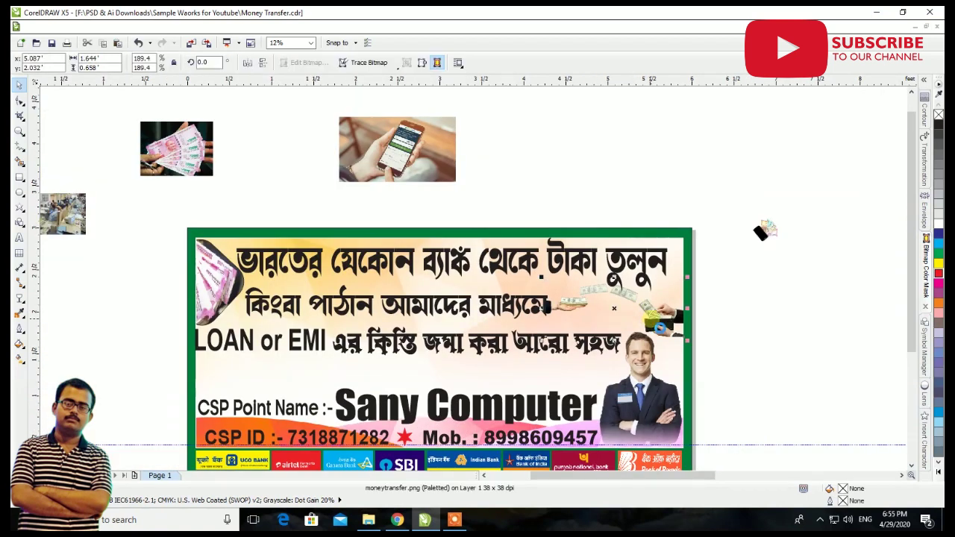
{"action": "left_click_drag", "start_coordinate": [275, 344], "coordinate": [297, 345]}
{"action": "mouse_move", "coordinate": [648, 326]}
{"action": "left_mouse_down"}
{"action": "mouse_move", "coordinate": [597, 330]}
{"action": "mouse_move", "coordinate": [641, 327]}
{"action": "left_mouse_up"}
{"action": "left_click_drag", "start_coordinate": [455, 346], "coordinate": [449, 344]}
{"action": "scroll", "coordinate": [584, 338], "scroll_direction": "up", "scroll_amount": 1}
{"action": "scroll", "coordinate": [589, 343], "scroll_direction": "up", "scroll_amount": 2}
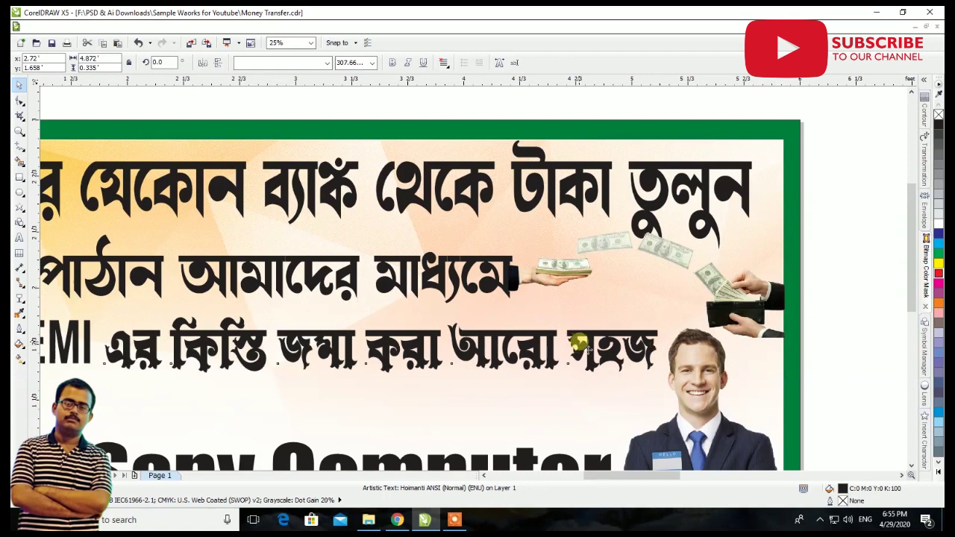
{"action": "scroll", "coordinate": [586, 344], "scroll_direction": "down", "scroll_amount": 2}
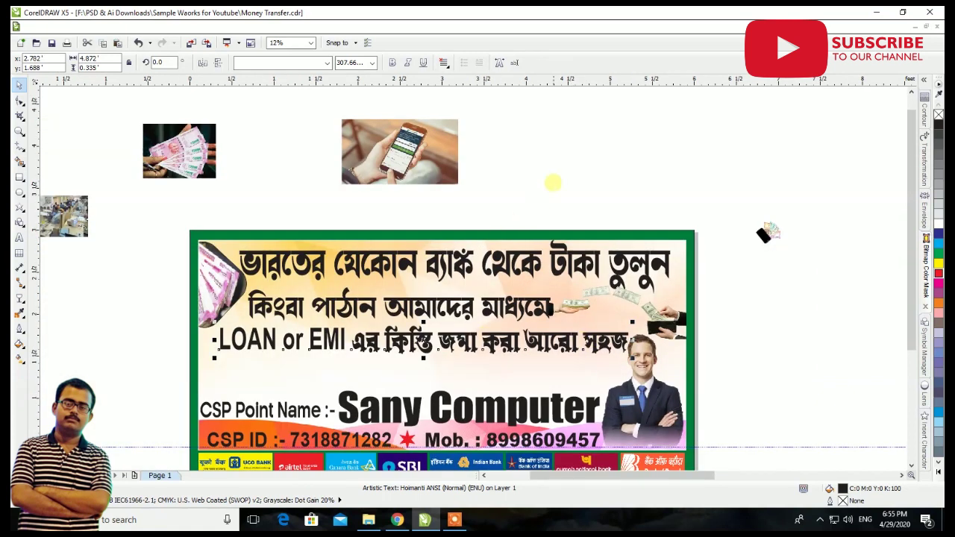
{"action": "left_click", "coordinate": [538, 199]}
Move the smartphone-and-rupee image onto the banner above "CSP Point Name" and enlarge it to about 1.529 by 1.098 feet.
{"action": "scroll", "coordinate": [553, 181], "scroll_direction": "down", "scroll_amount": 1}
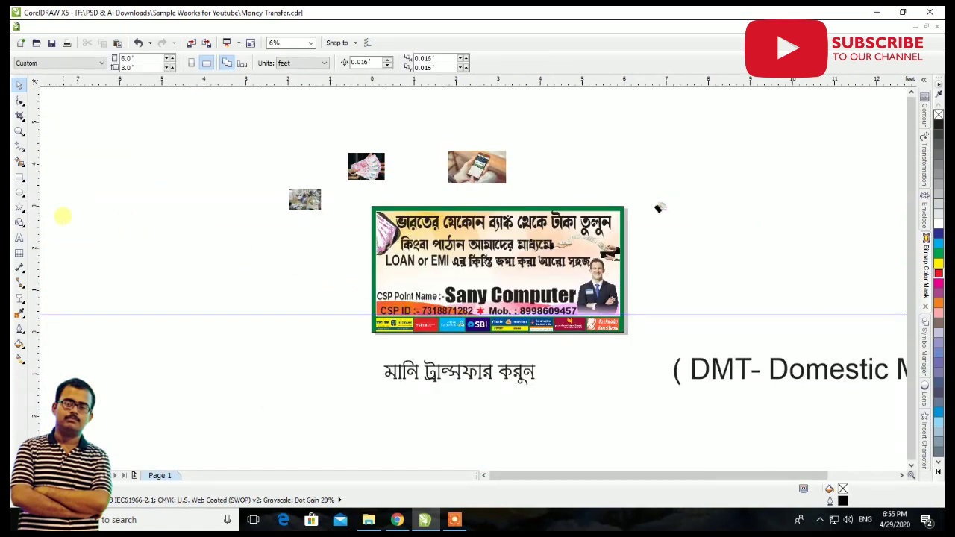
{"action": "left_click_drag", "start_coordinate": [660, 208], "coordinate": [395, 277]}
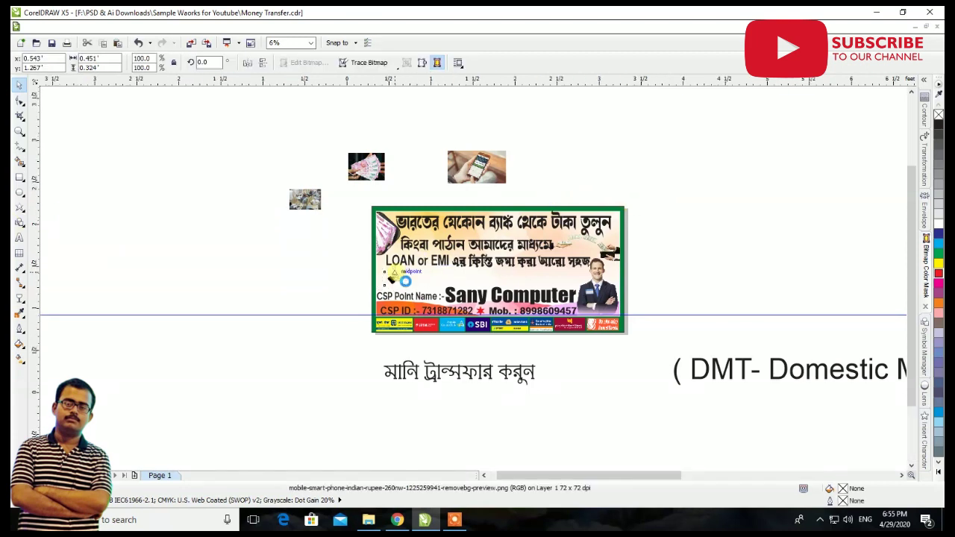
{"action": "scroll", "coordinate": [396, 276], "scroll_direction": "up", "scroll_amount": 3}
{"action": "left_click_drag", "start_coordinate": [458, 269], "coordinate": [590, 134]}
{"action": "left_click_drag", "start_coordinate": [389, 334], "coordinate": [386, 267]}
{"action": "left_click_drag", "start_coordinate": [569, 413], "coordinate": [691, 468]}
{"action": "left_click_drag", "start_coordinate": [405, 348], "coordinate": [384, 345]}
{"action": "scroll", "coordinate": [384, 346], "scroll_direction": "down", "scroll_amount": 2}
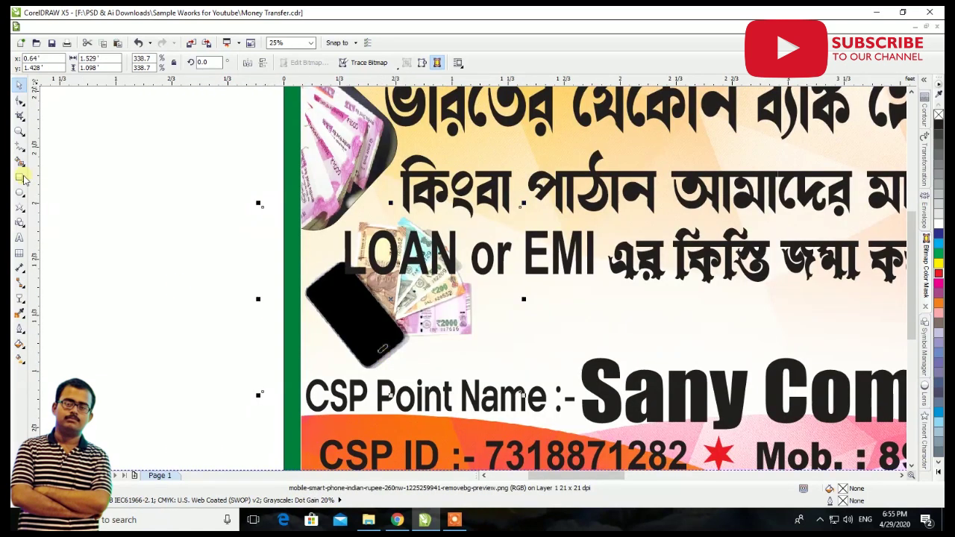
Crop the empty left margin of the smartphone-and-rupee image to the banner's green border, leaving it about 1.304 feet wide.
{"action": "left_click", "coordinate": [18, 101]}
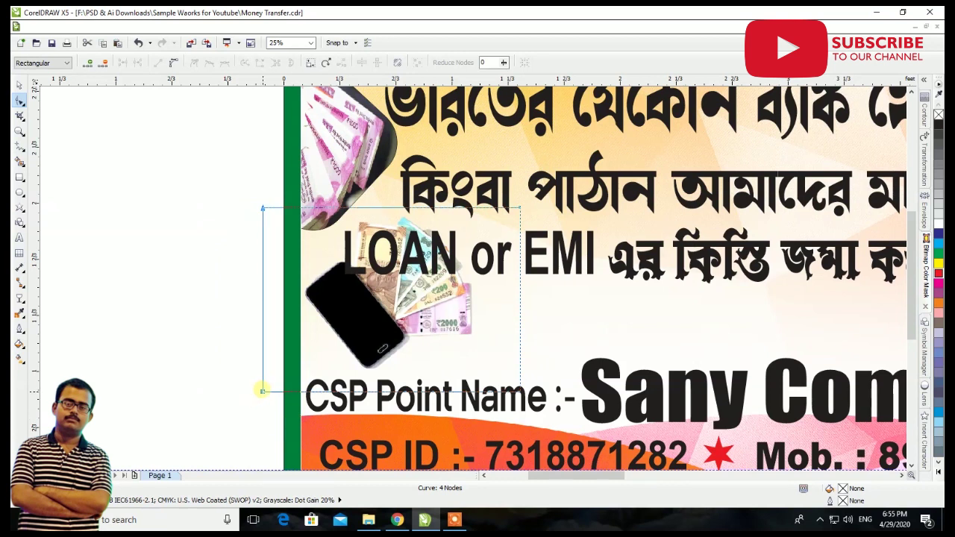
{"action": "left_click_drag", "start_coordinate": [261, 390], "coordinate": [298, 390]}
{"action": "left_click", "coordinate": [19, 85]}
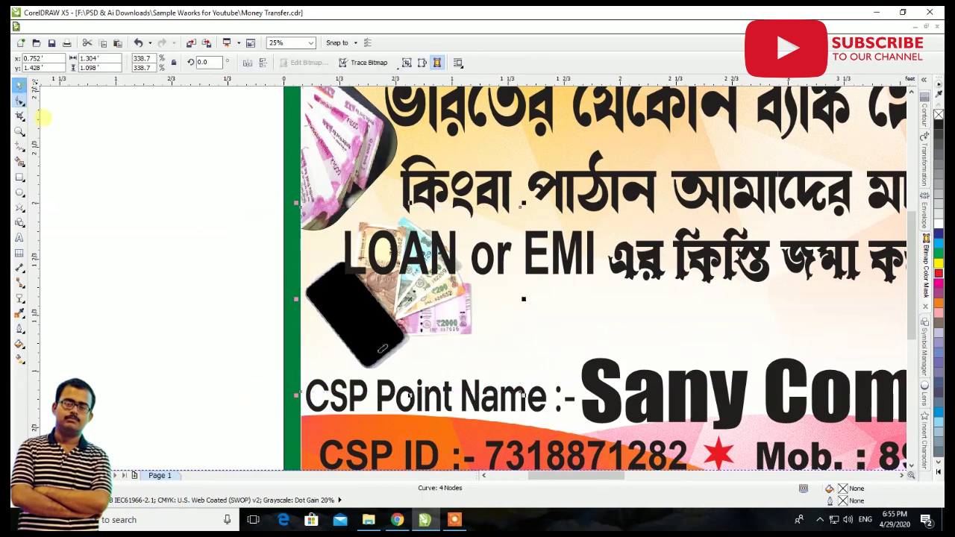
Shrink the "LOAN or EMI" line from its left end to about 4.076 by 0.335 feet, clearing the banknotes.
{"action": "scroll", "coordinate": [164, 314], "scroll_direction": "down", "scroll_amount": 2}
{"action": "scroll", "coordinate": [275, 298], "scroll_direction": "up", "scroll_amount": 1}
{"action": "left_click", "coordinate": [257, 306]}
{"action": "left_click_drag", "start_coordinate": [140, 306], "coordinate": [203, 302]}
{"action": "scroll", "coordinate": [162, 332], "scroll_direction": "up", "scroll_amount": 1}
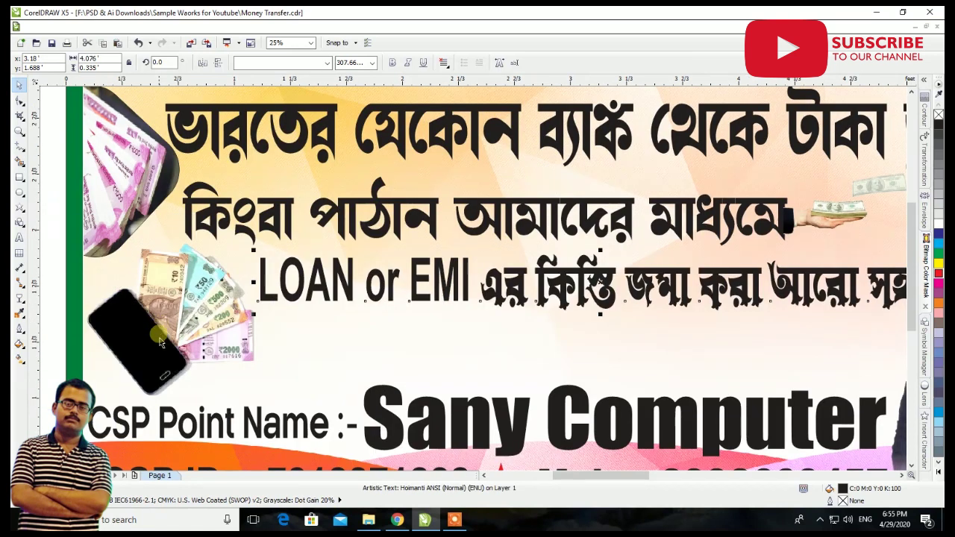
{"action": "left_click", "coordinate": [163, 332]}
Draw a rectangle about 3.6 by 0.25 feet between the "LOAN or EMI" line and "Sany Computer".
{"action": "scroll", "coordinate": [163, 332], "scroll_direction": "down", "scroll_amount": 1}
{"action": "scroll", "coordinate": [440, 256], "scroll_direction": "down", "scroll_amount": 1}
{"action": "scroll", "coordinate": [439, 254], "scroll_direction": "down", "scroll_amount": 1}
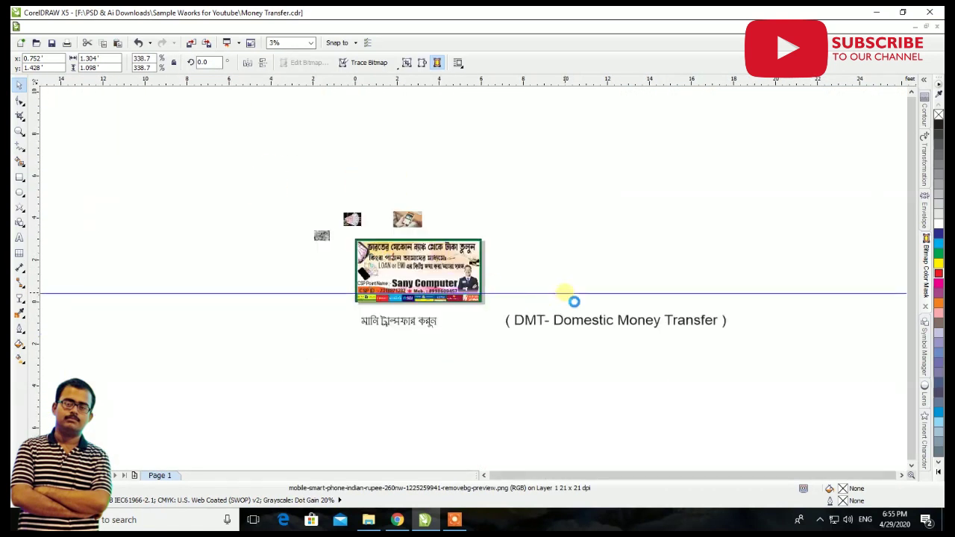
{"action": "left_click", "coordinate": [565, 294]}
{"action": "scroll", "coordinate": [430, 308], "scroll_direction": "up", "scroll_amount": 2}
{"action": "left_click", "coordinate": [539, 335]}
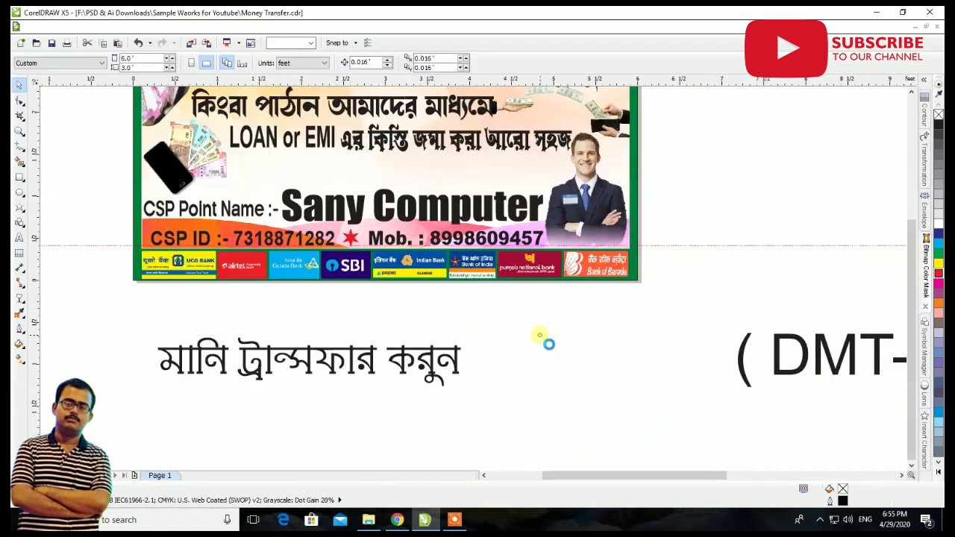
{"action": "left_click", "coordinate": [21, 178]}
{"action": "left_click_drag", "start_coordinate": [240, 161], "coordinate": [546, 183]}
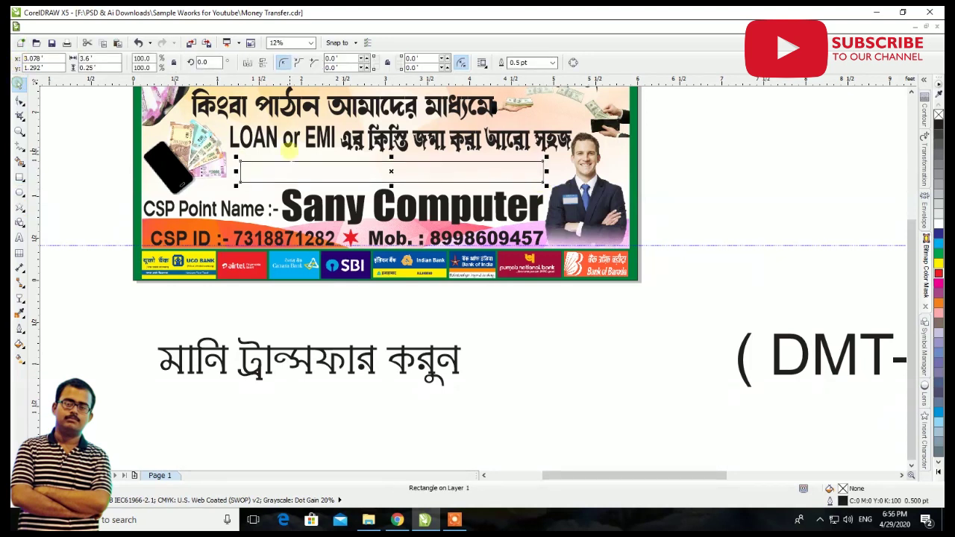
Enlarge the rectangle to about 3.809 by 0.319 feet and round its corners to a radius of about 0.066 feet.
{"action": "scroll", "coordinate": [291, 168], "scroll_direction": "up", "scroll_amount": 2}
{"action": "left_click_drag", "start_coordinate": [789, 182], "coordinate": [825, 182]}
{"action": "left_click_drag", "start_coordinate": [504, 207], "coordinate": [502, 217]}
{"action": "left_click", "coordinate": [20, 100]}
{"action": "mouse_move", "coordinate": [182, 163]}
{"action": "left_mouse_down"}
{"action": "mouse_move", "coordinate": [203, 174]}
{"action": "mouse_move", "coordinate": [192, 162]}
{"action": "left_mouse_up"}
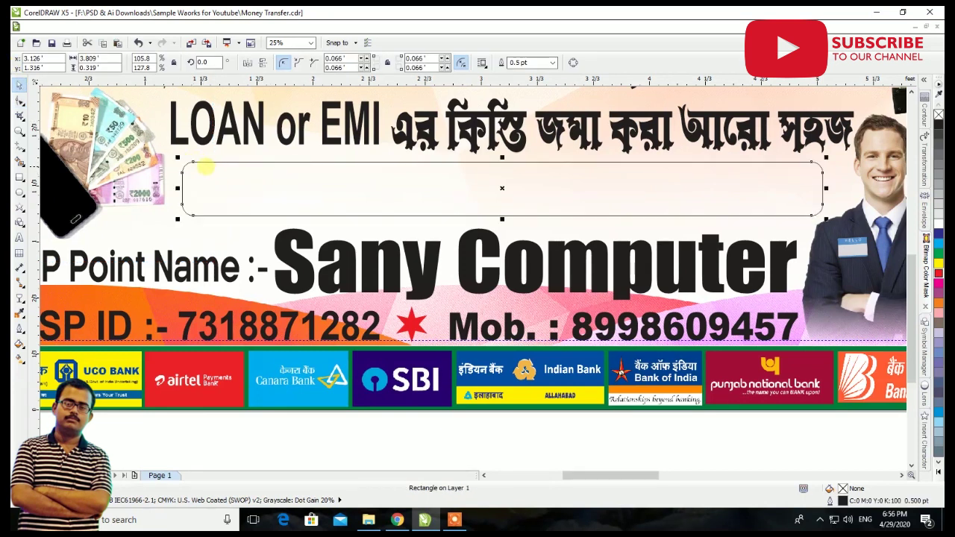
Stretch the rounded rectangle to about 3.901 by 0.368 feet and color it blue (C100 M100 Y0 K0).
{"action": "scroll", "coordinate": [205, 166], "scroll_direction": "up", "scroll_amount": 1}
{"action": "left_click_drag", "start_coordinate": [196, 178], "coordinate": [192, 178]}
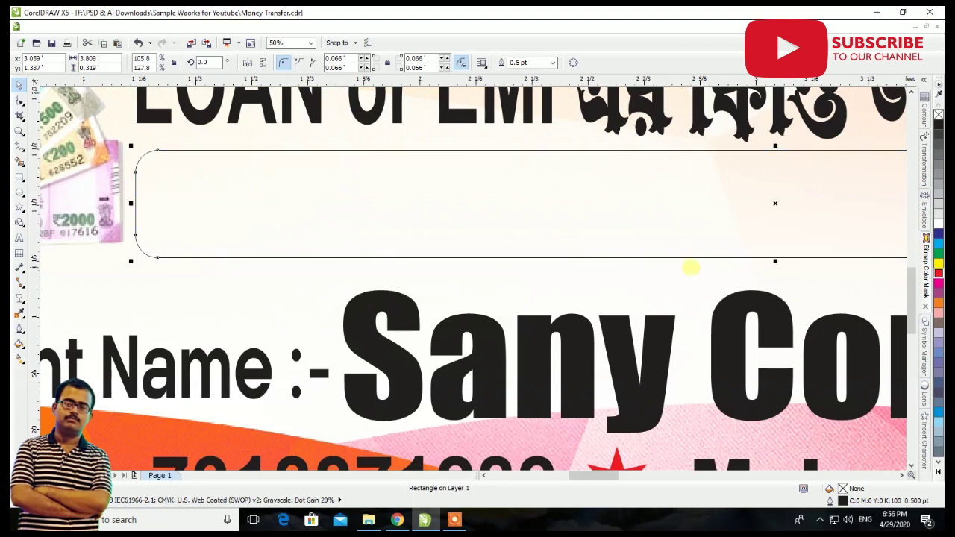
{"action": "left_click_drag", "start_coordinate": [775, 261], "coordinate": [773, 279]}
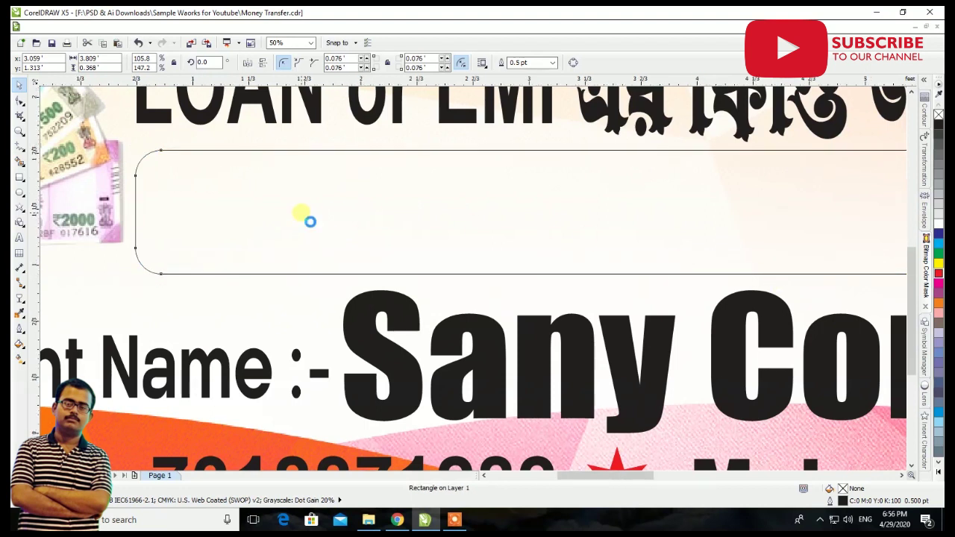
{"action": "scroll", "coordinate": [301, 214], "scroll_direction": "down", "scroll_amount": 3}
{"action": "scroll", "coordinate": [520, 205], "scroll_direction": "up", "scroll_amount": 3}
{"action": "left_click_drag", "start_coordinate": [521, 236], "coordinate": [552, 238]}
{"action": "left_click", "coordinate": [939, 237]}
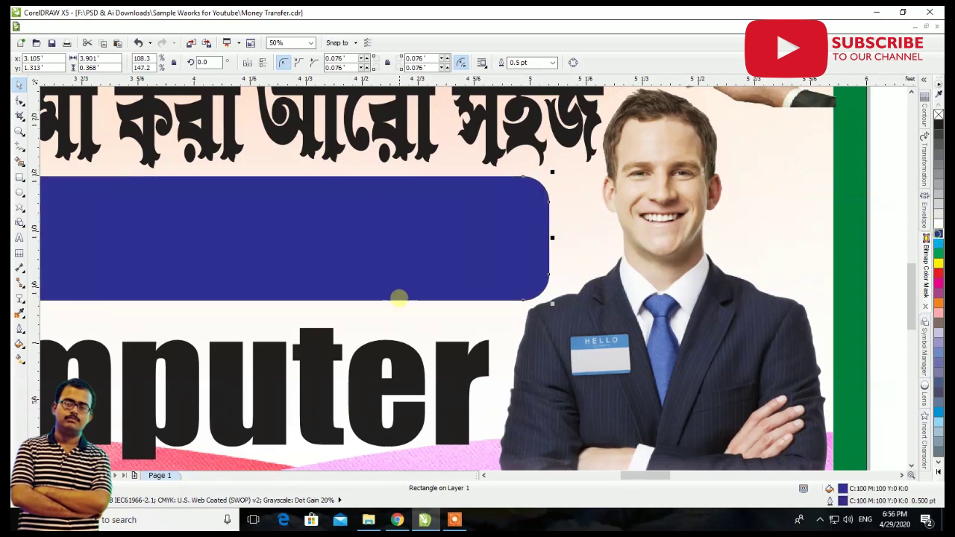
Move the "( DMT- Domestic Money Transfer )" text left beneath the banner and set its font to Arial Narrow.
{"action": "scroll", "coordinate": [239, 306], "scroll_direction": "down", "scroll_amount": 4}
{"action": "scroll", "coordinate": [137, 358], "scroll_direction": "up", "scroll_amount": 1}
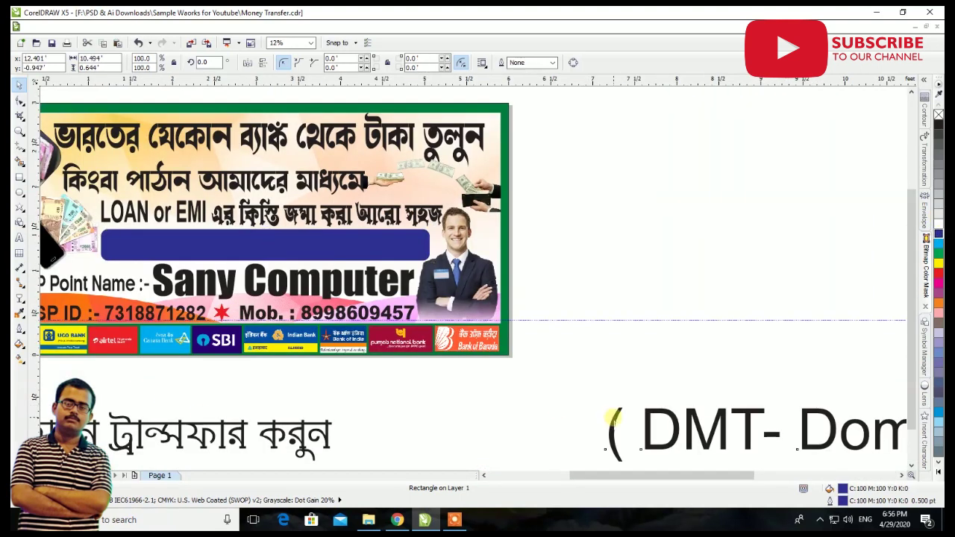
{"action": "left_click_drag", "start_coordinate": [584, 400], "coordinate": [243, 395]}
{"action": "left_click", "coordinate": [327, 66]}
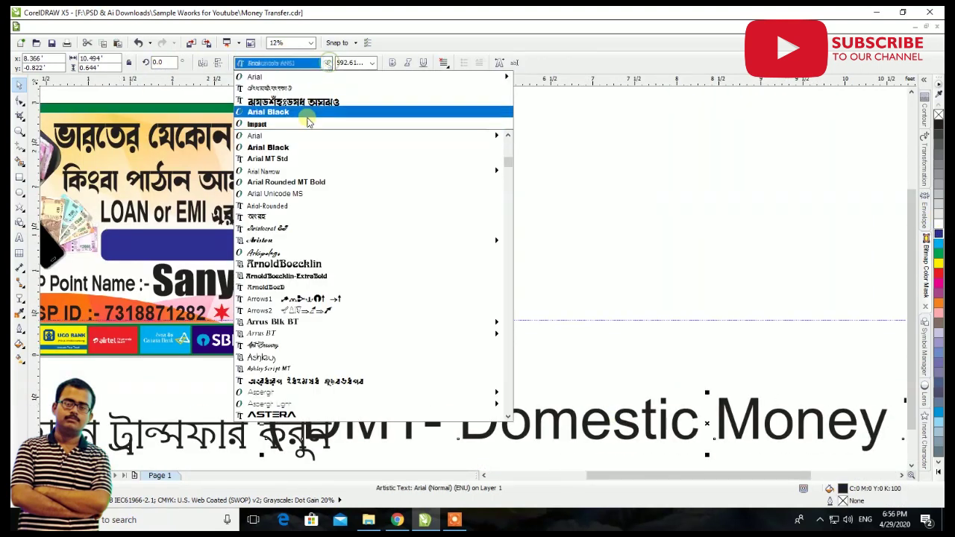
{"action": "left_click", "coordinate": [302, 168]}
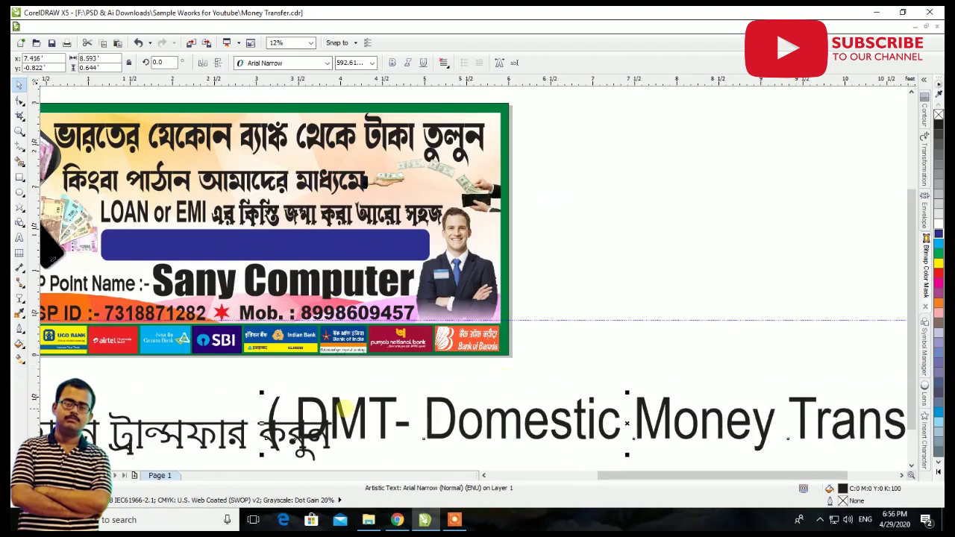